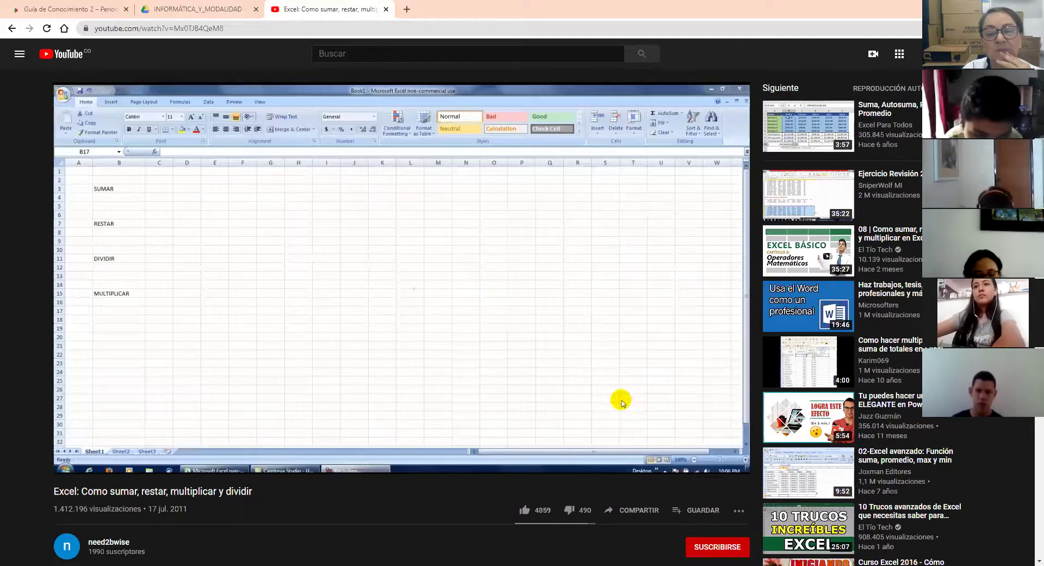
# - Play the YouTube video on adding, subtracting, multiplying and dividing in Excel and pause it at about 1:07
pyautogui.press('space')
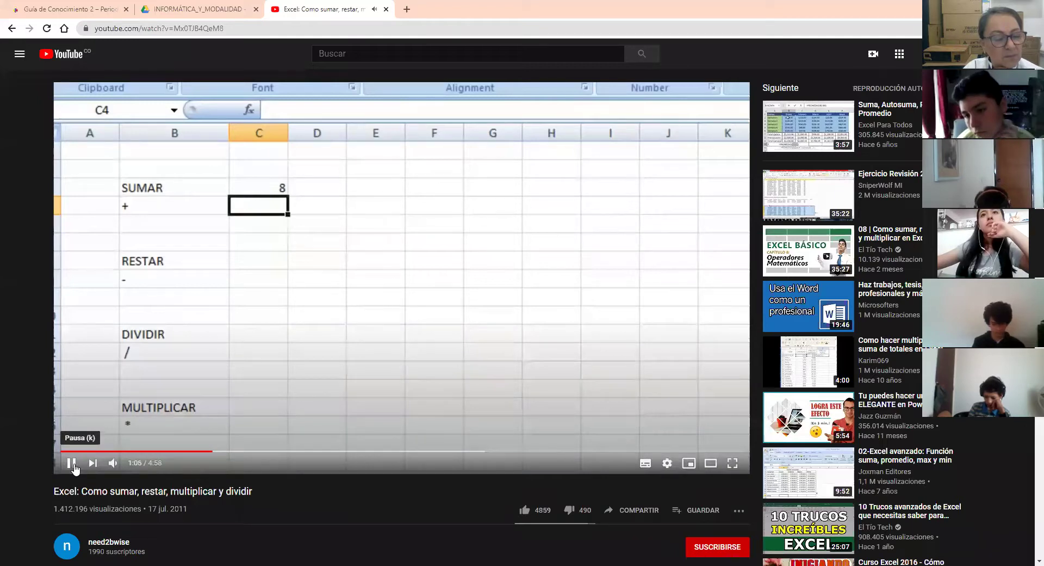
pyautogui.click(72, 463)
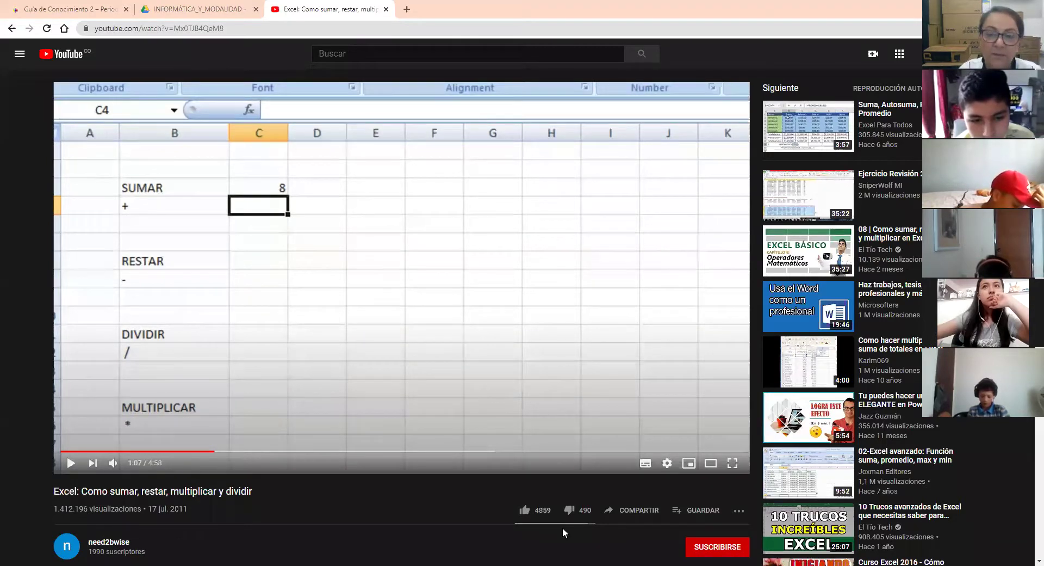
pyautogui.hotkey('alt', 's')
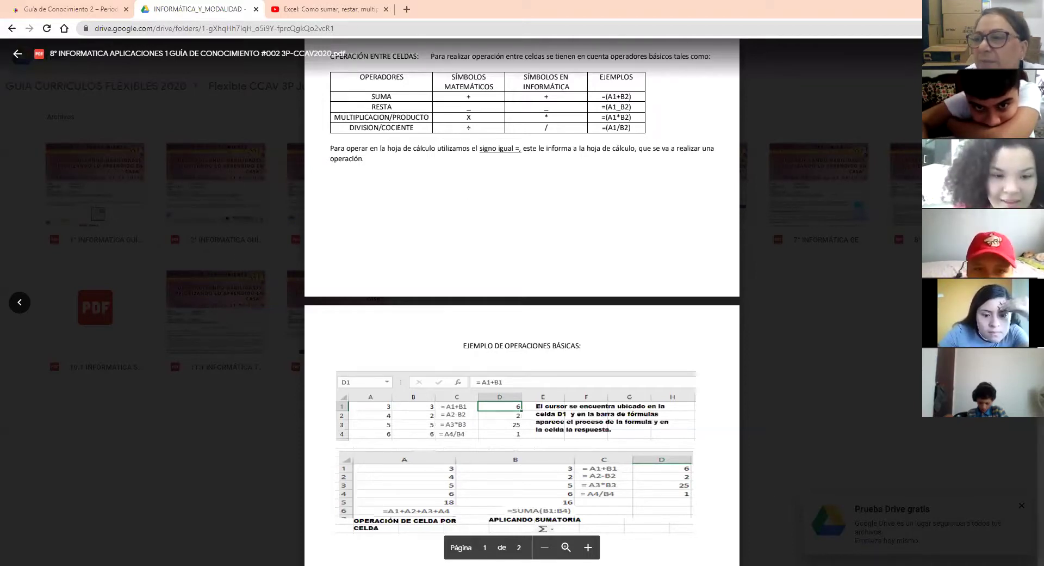
pyautogui.click(1023, 53)
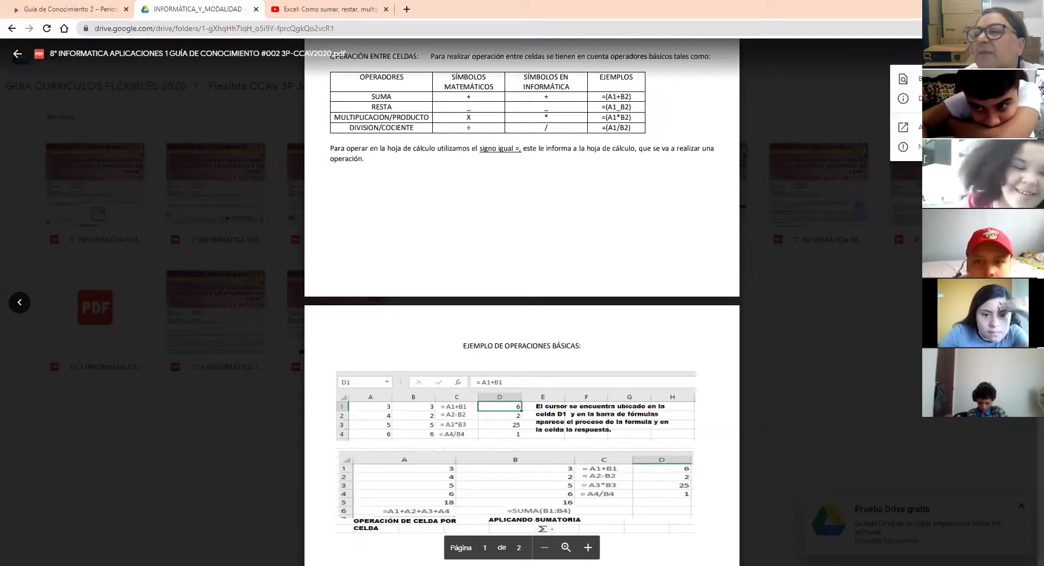
pyautogui.click(907, 77)
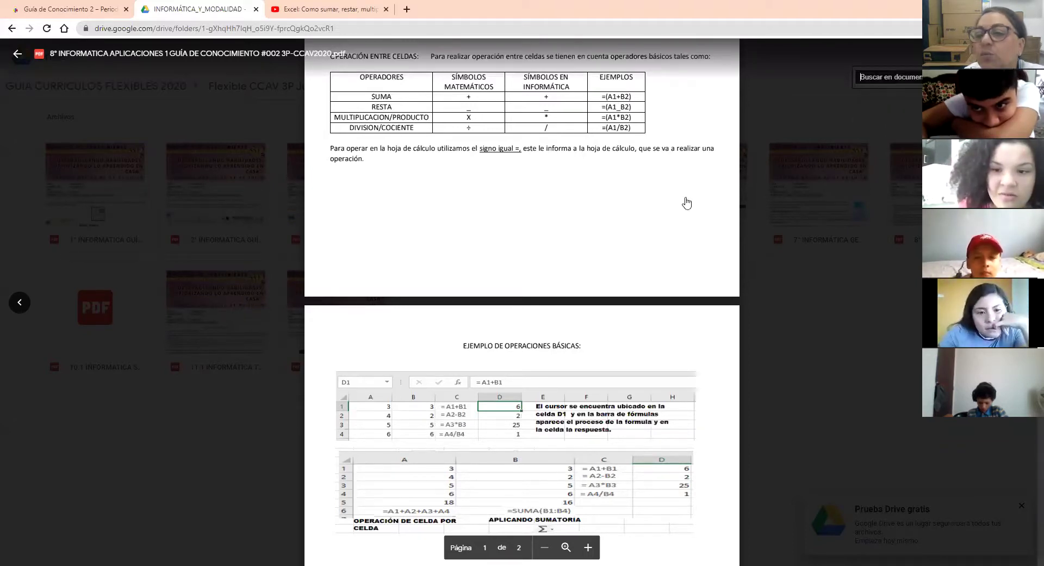
pyautogui.press('Escape')
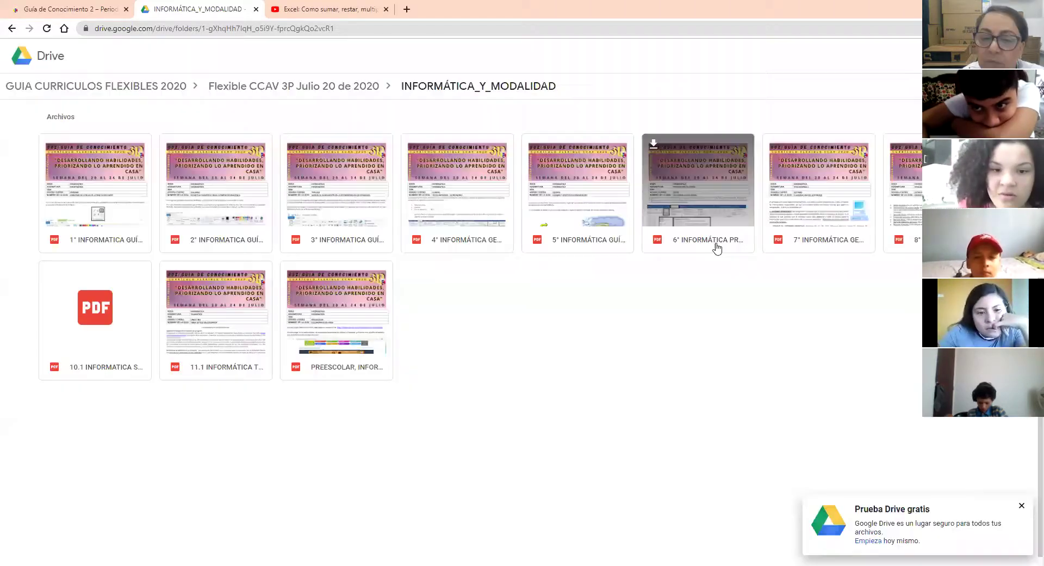
# - Dismiss the Drive trial notice, reopen the 8° Informática guide PDF and examine its cell operators table and basic operation examples enlarged
pyautogui.click(1022, 506)
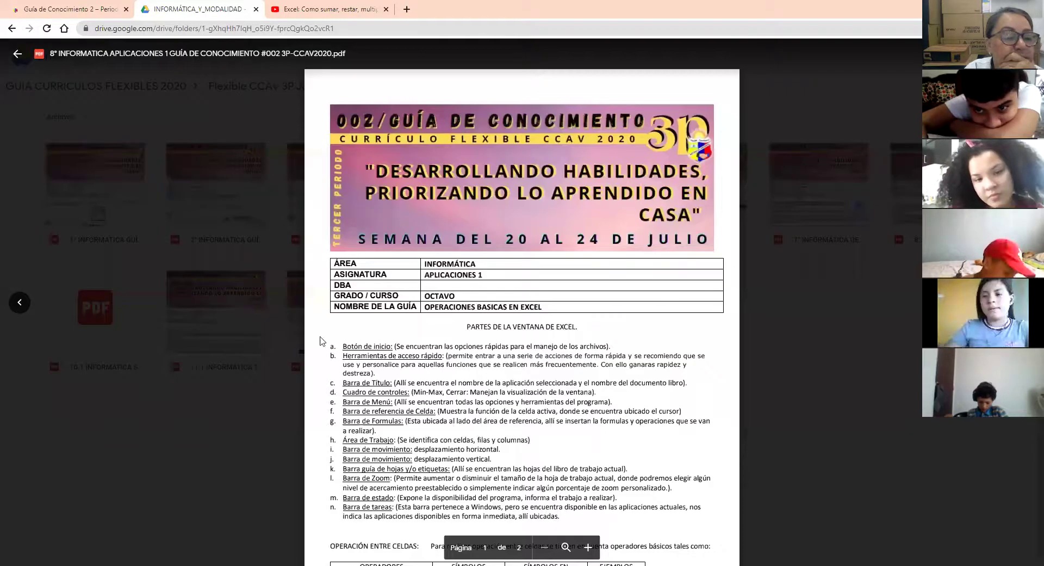
pyautogui.scroll(-9, 376, 346)
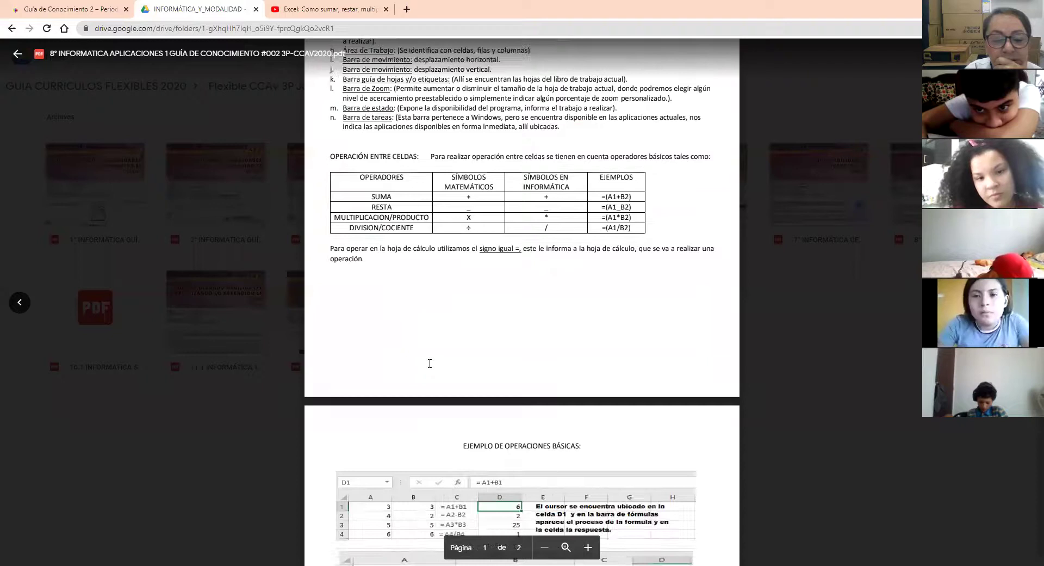
pyautogui.scroll(1, 430, 363)
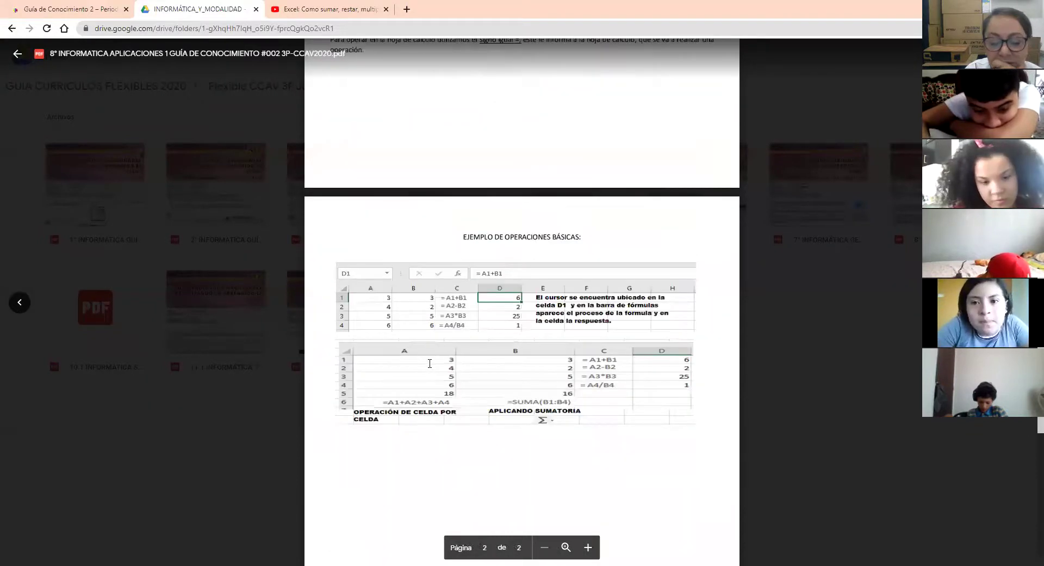
pyautogui.click(589, 547)
pyautogui.scroll(-1, 486, 239)
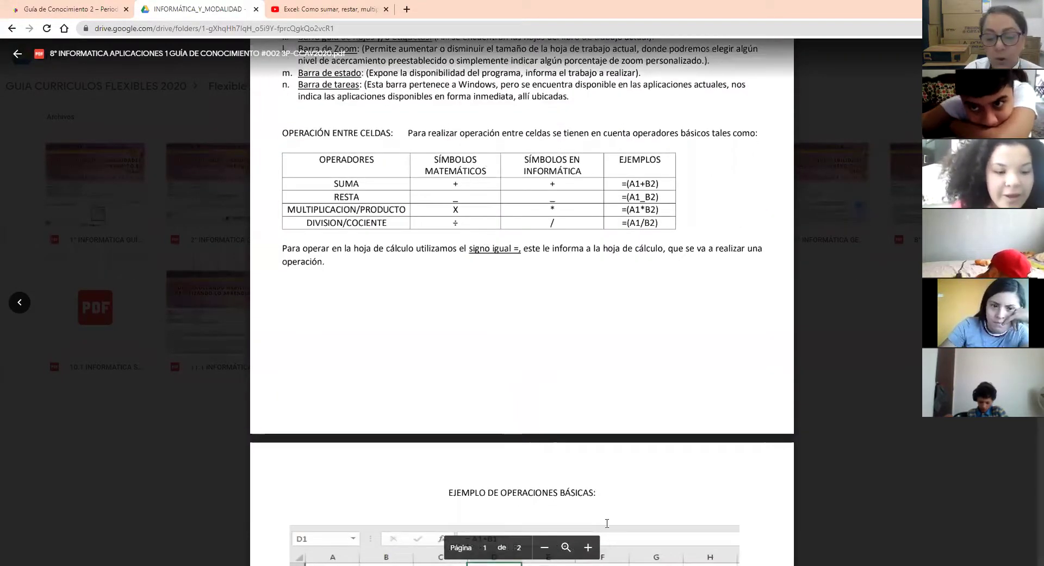
pyautogui.click(588, 547)
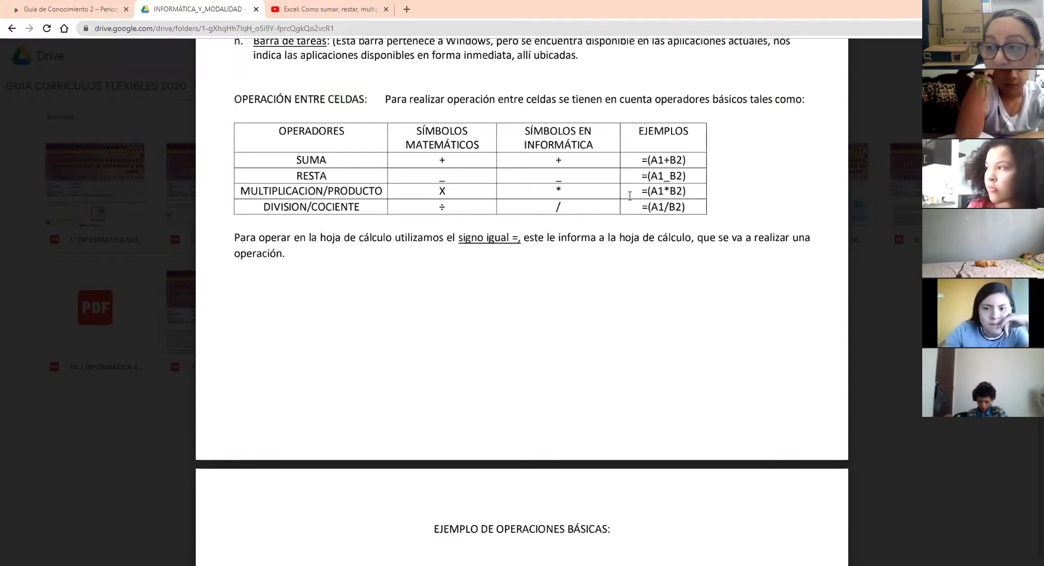
pyautogui.scroll(-7, 630, 195)
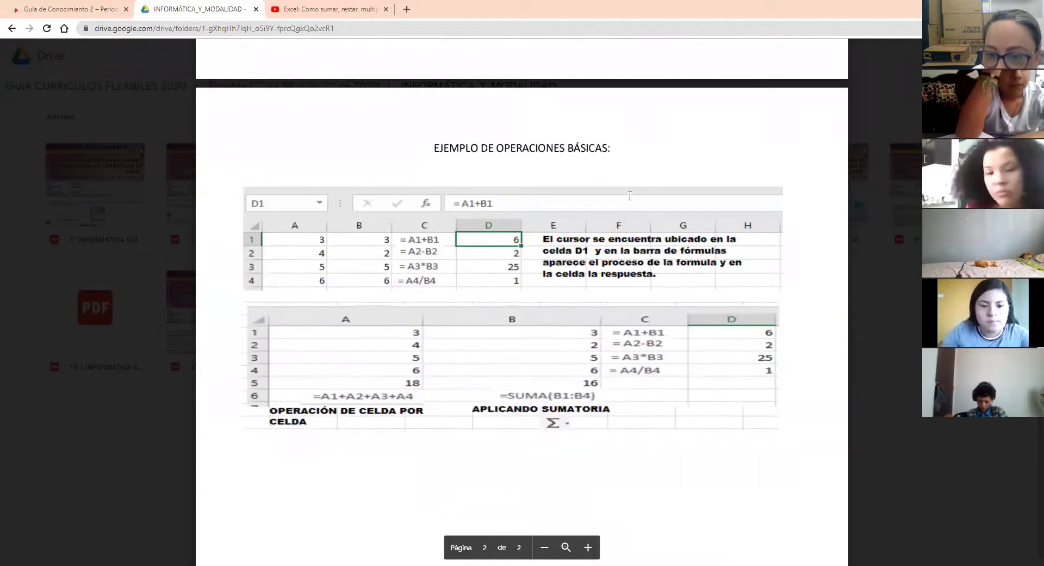
pyautogui.scroll(-1, 629, 196)
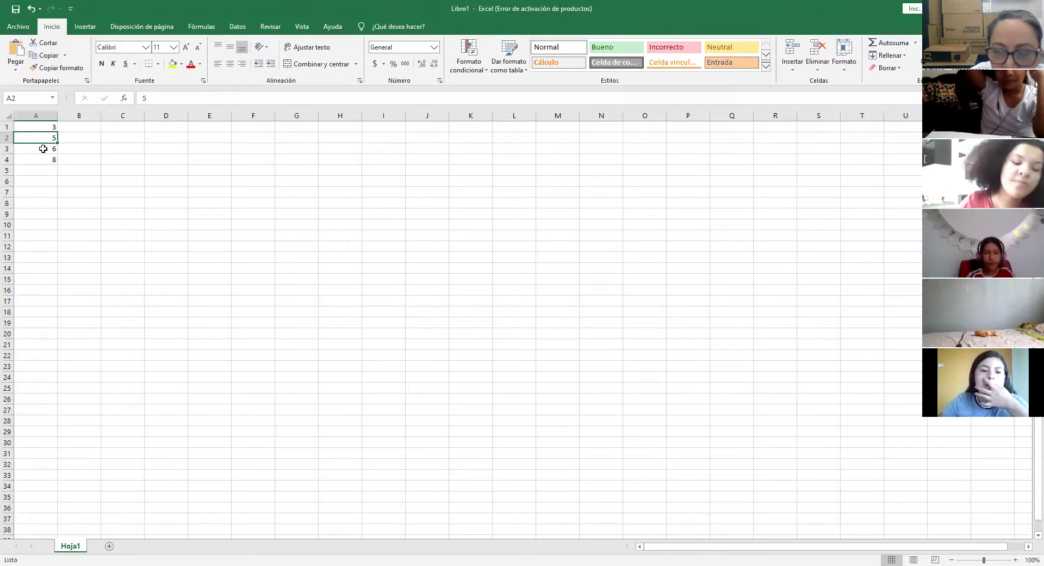
# - Enter the formula =A1+A2+A3+A4 in cell A5 of the Excel workbook to add the column cell by cell
pyautogui.click(49, 116)
pyautogui.click(76, 159)
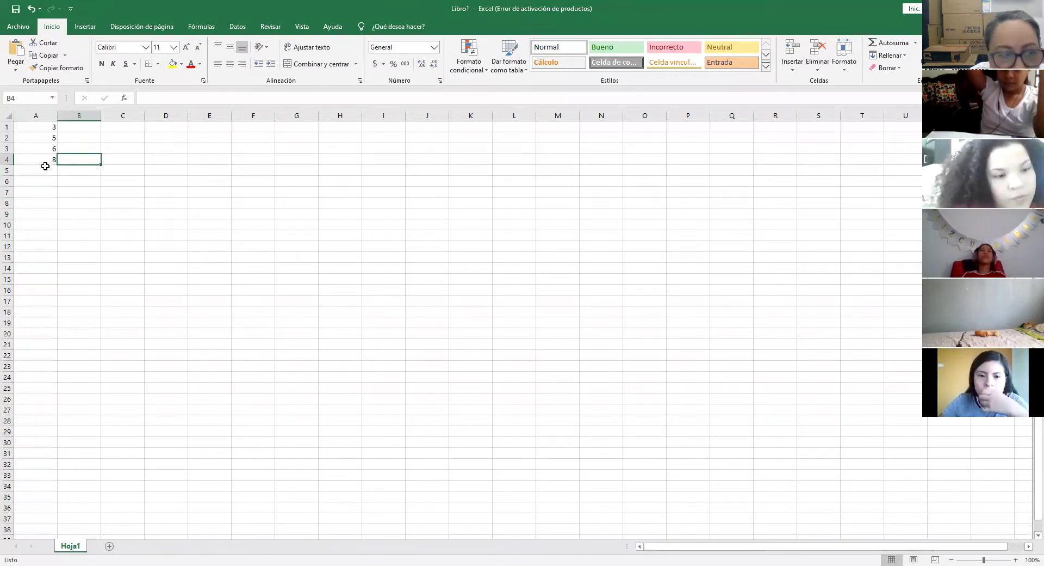
pyautogui.click(52, 172)
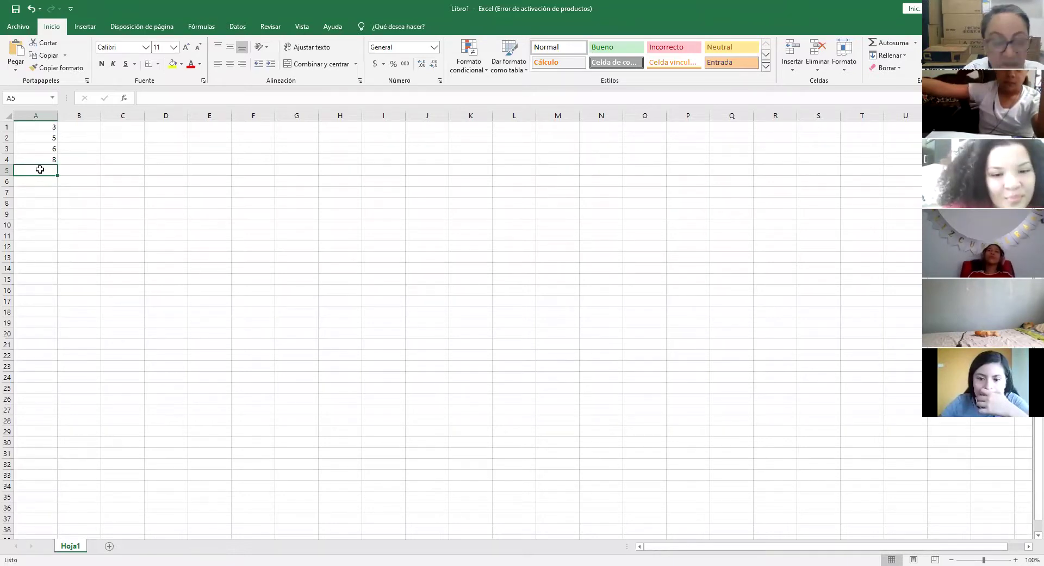
pyautogui.write('=')
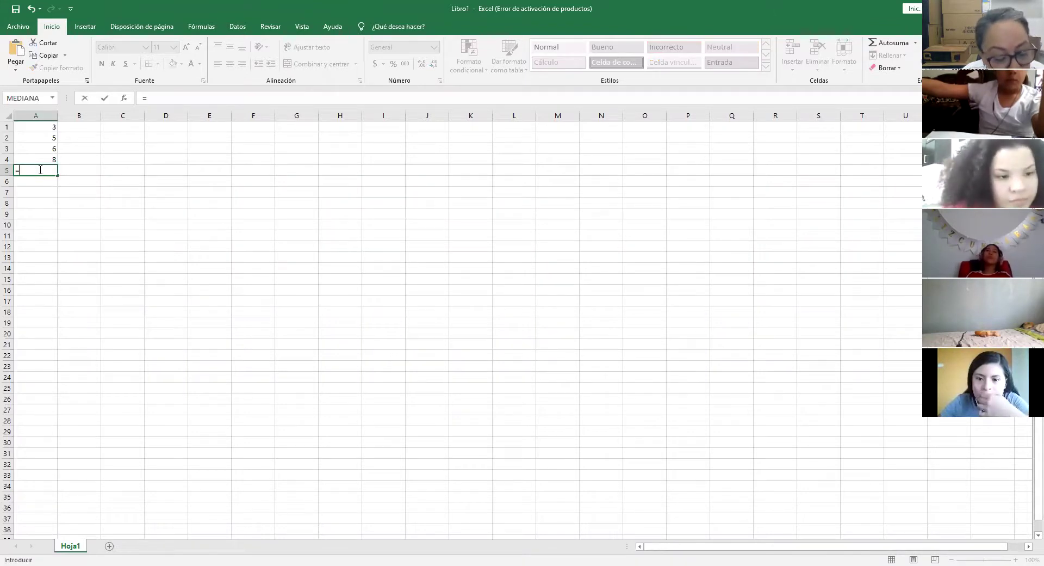
pyautogui.write('A1+')
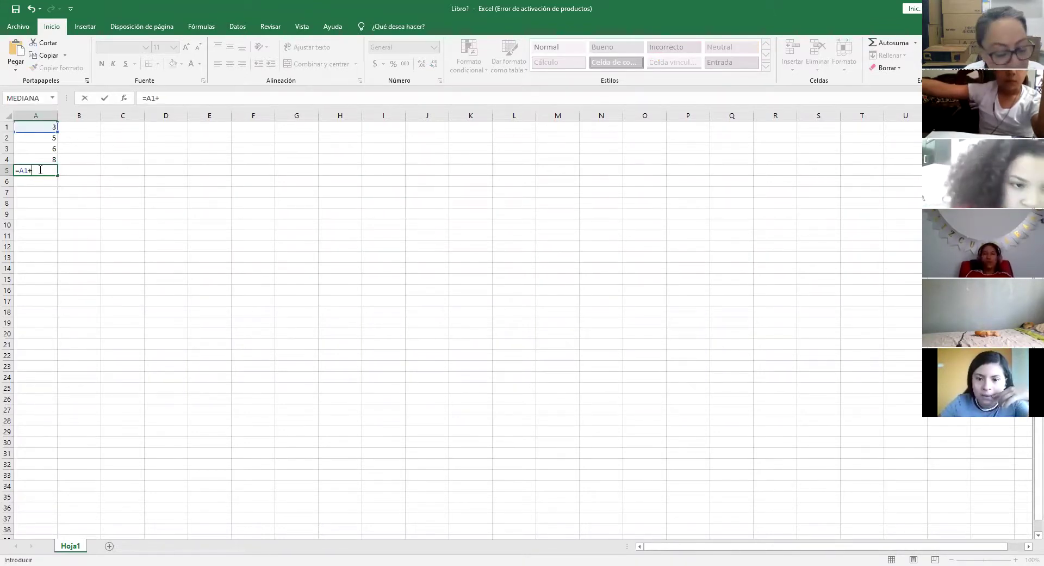
pyautogui.write('A2')
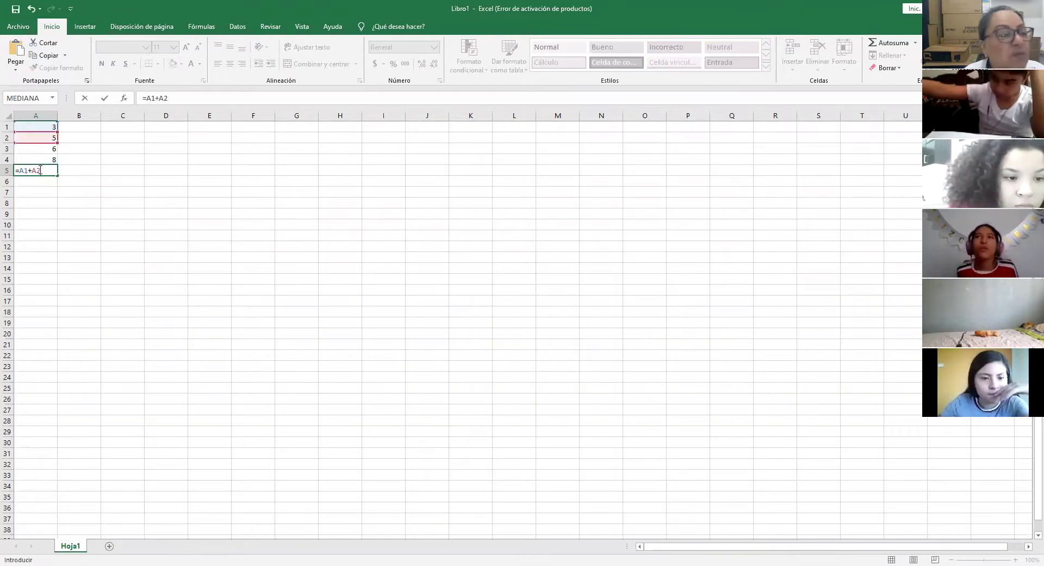
pyautogui.write('+')
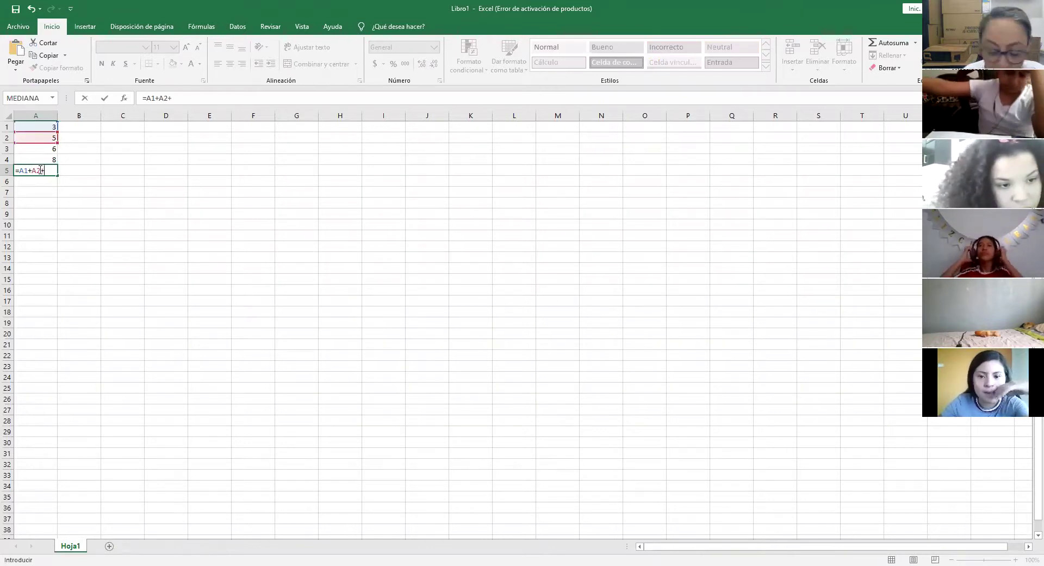
pyautogui.write('A3+')
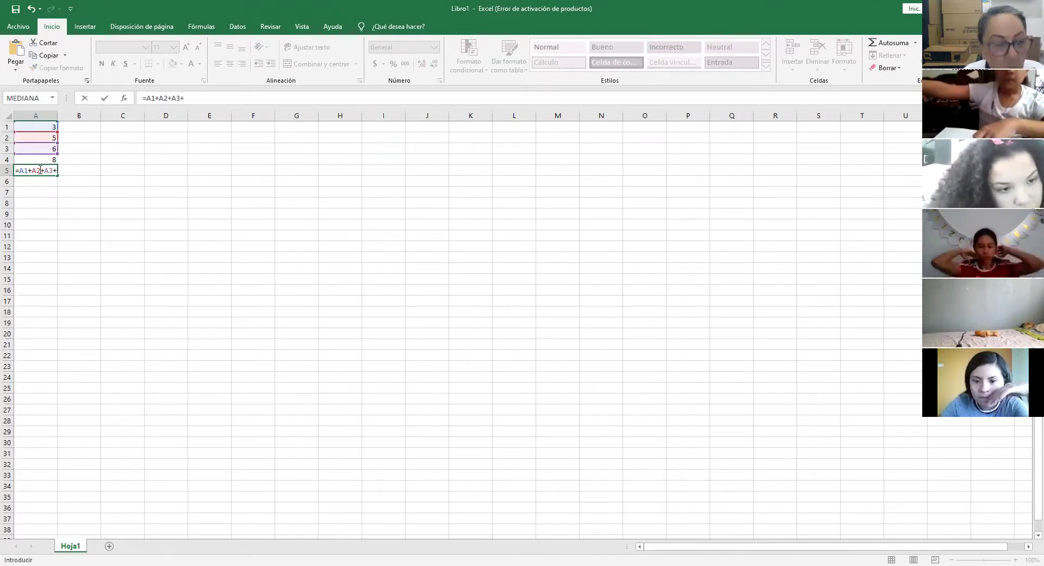
pyautogui.write('A4')
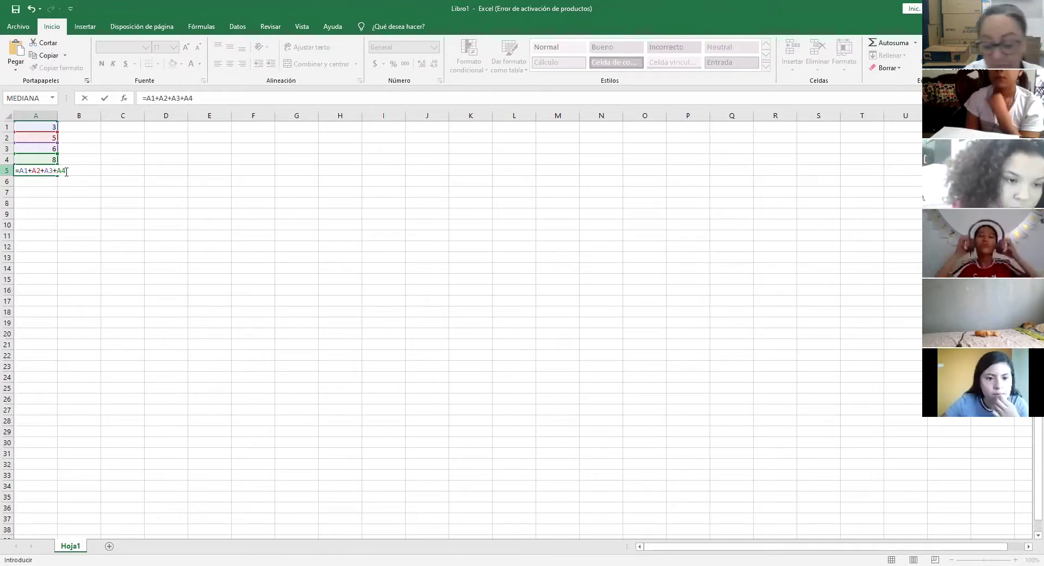
pyautogui.press('Return')
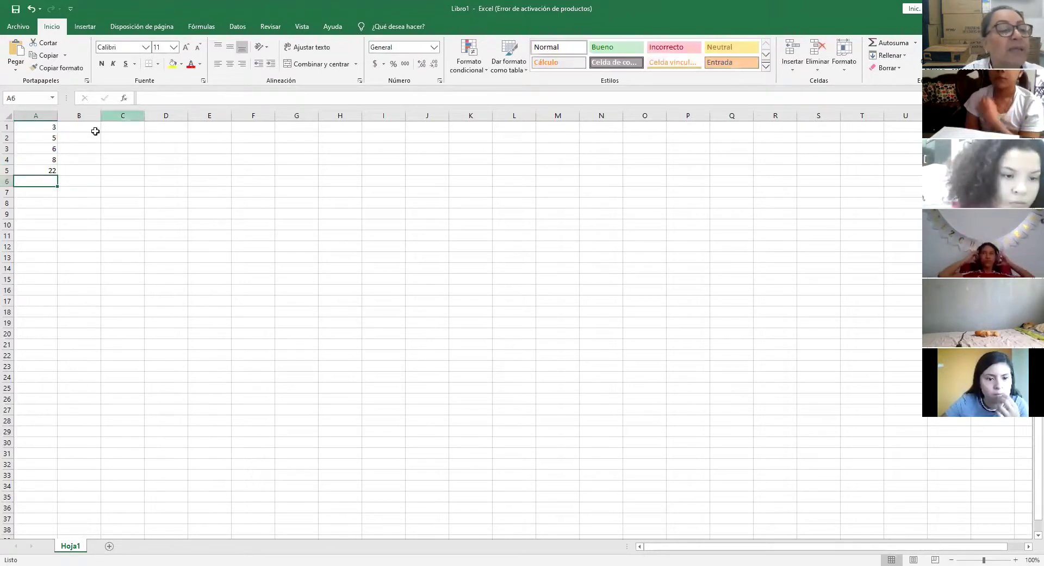
# - Inspect the cell-by-cell addition formula in A5 and cancel the edit made to it
pyautogui.click(52, 169)
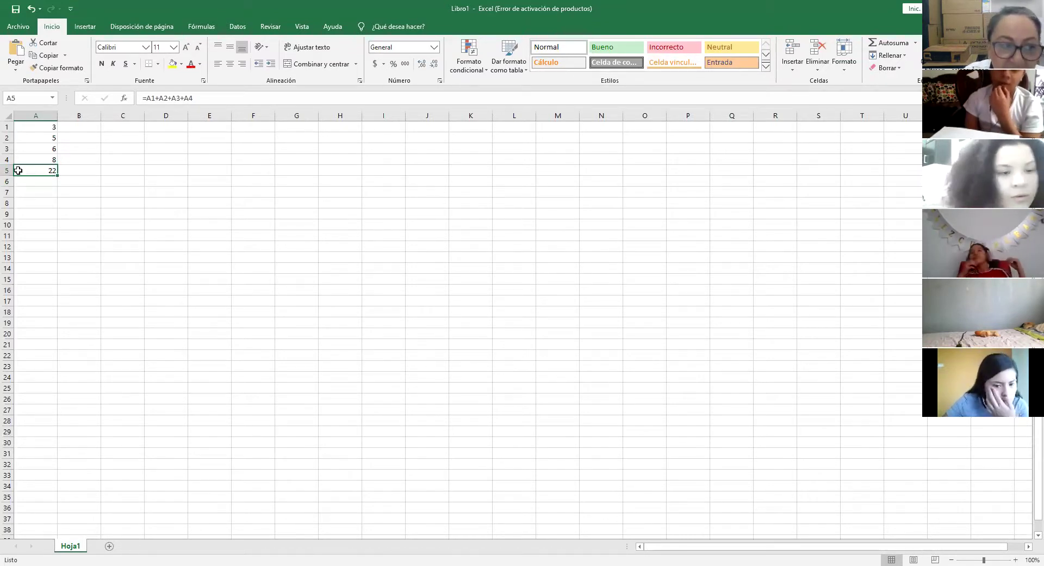
pyautogui.moveTo(142, 98); pyautogui.dragTo(203, 99)
pyautogui.write('=')
pyautogui.click(209, 149)
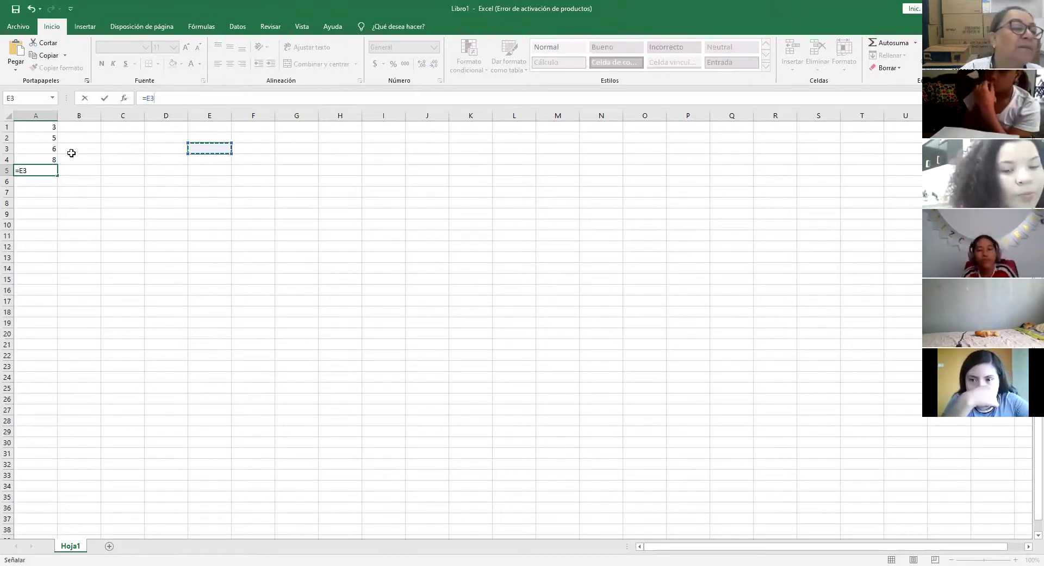
pyautogui.press('Escape')
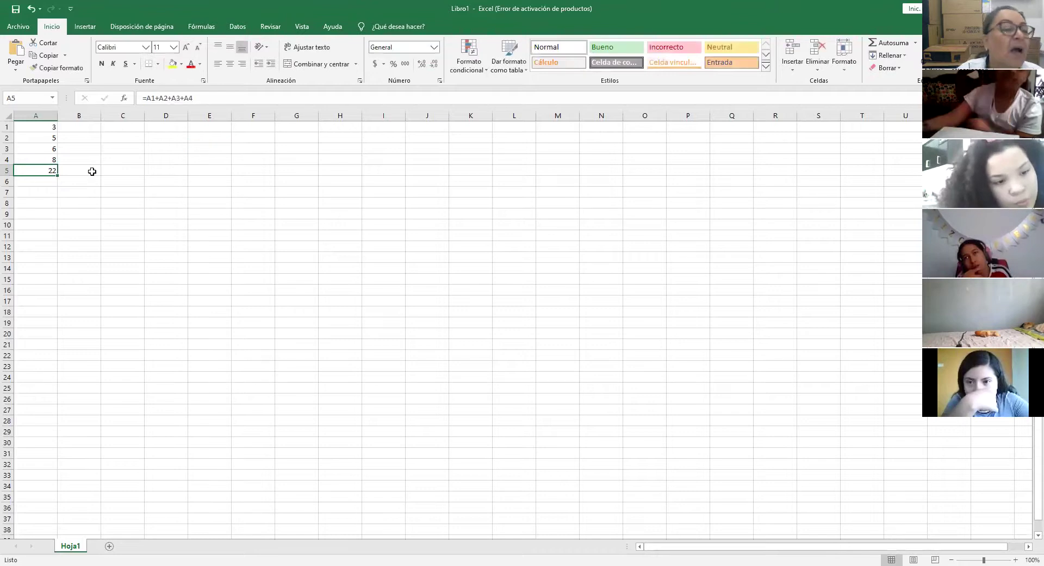
# - Enter the values 3, 2, 5 and 6 in cells B1 to B4
pyautogui.click(90, 128)
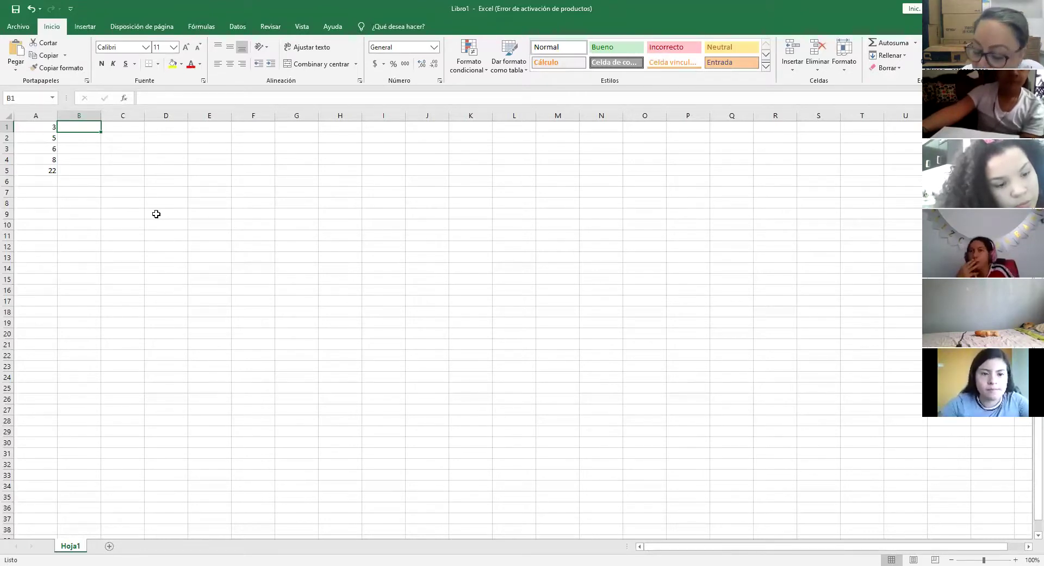
pyautogui.write('3')
pyautogui.press('Return')
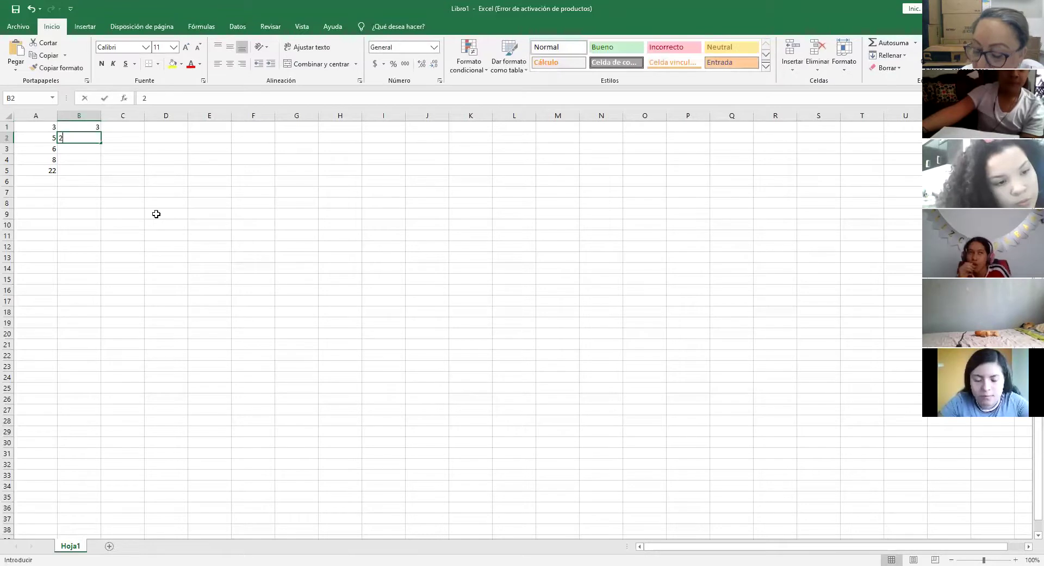
pyautogui.write('2')
pyautogui.press('Return')
pyautogui.write('5')
pyautogui.press('Return')
pyautogui.write('6')
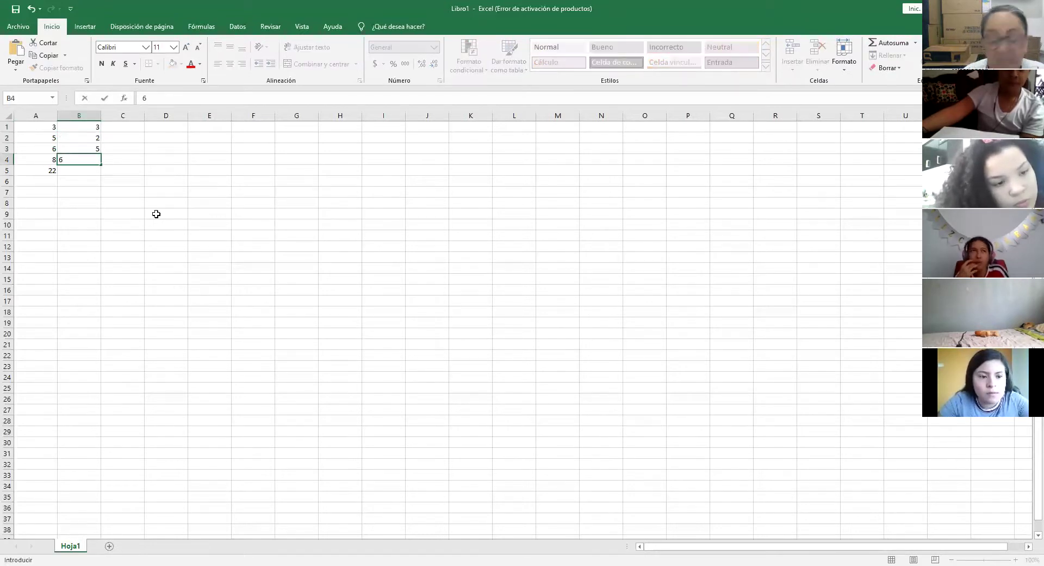
pyautogui.press('Return')
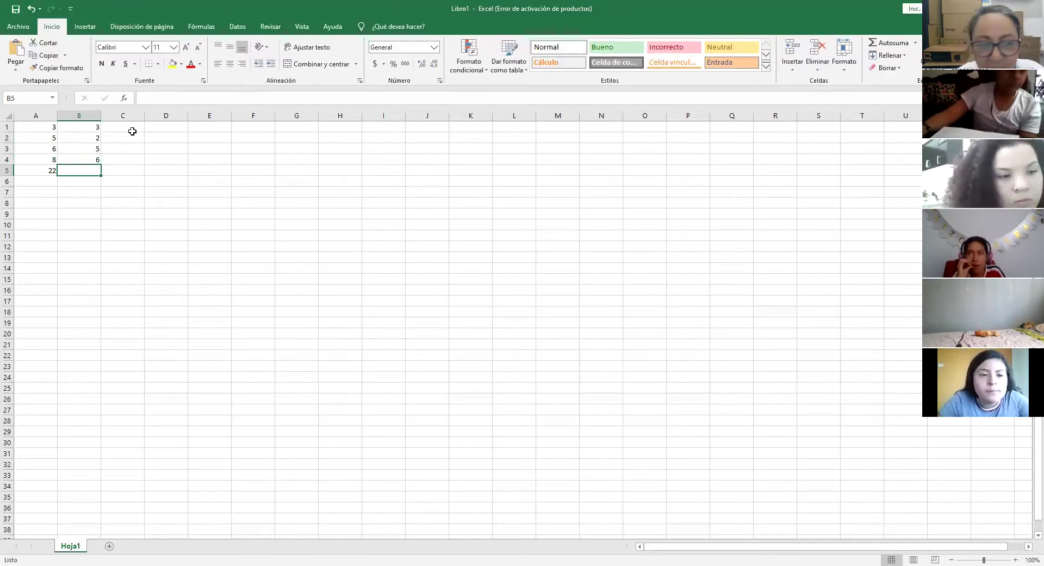
# - Total B1:B4 in cell B5 with AutoSum, selecting the values together with the empty result cell
pyautogui.click(96, 129)
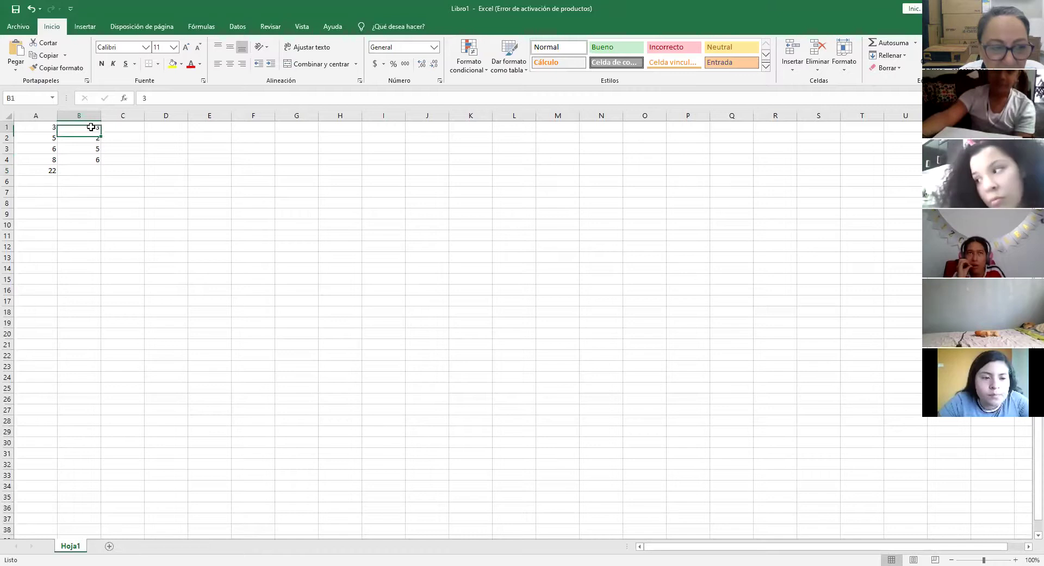
pyautogui.write('3')
pyautogui.moveTo(91, 128); pyautogui.dragTo(89, 168)
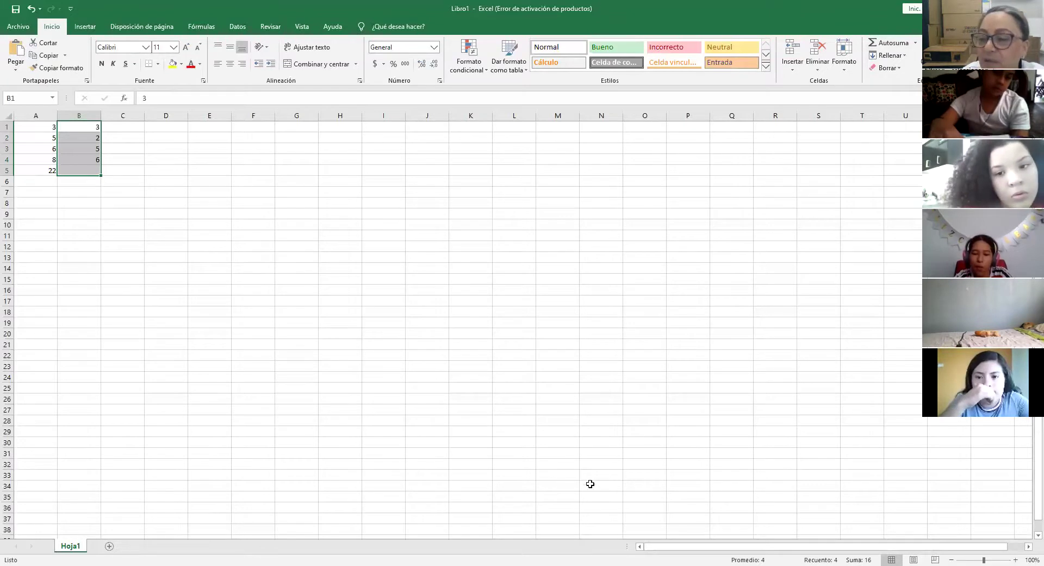
pyautogui.click(893, 48)
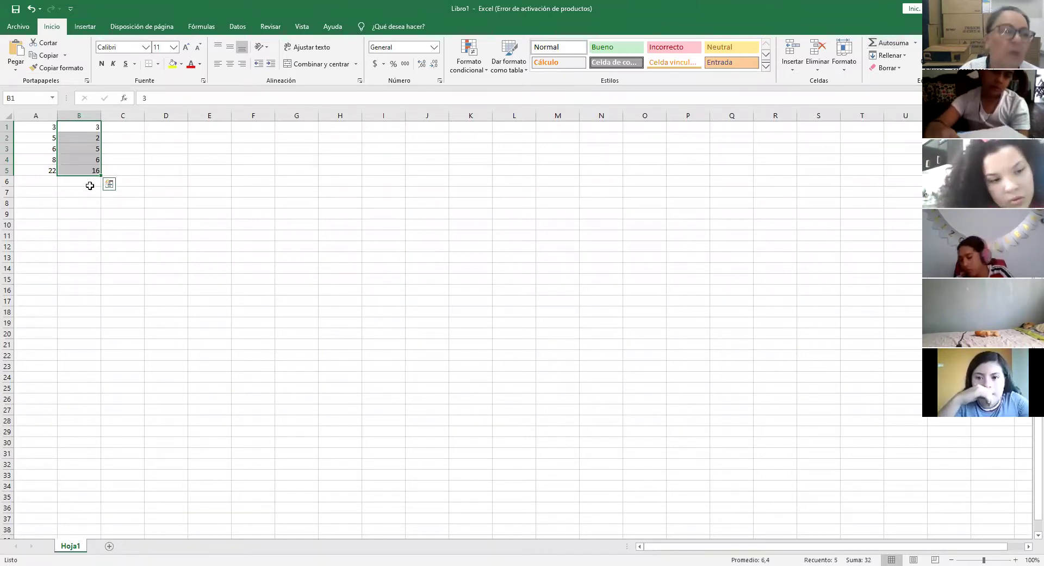
pyautogui.click(116, 202)
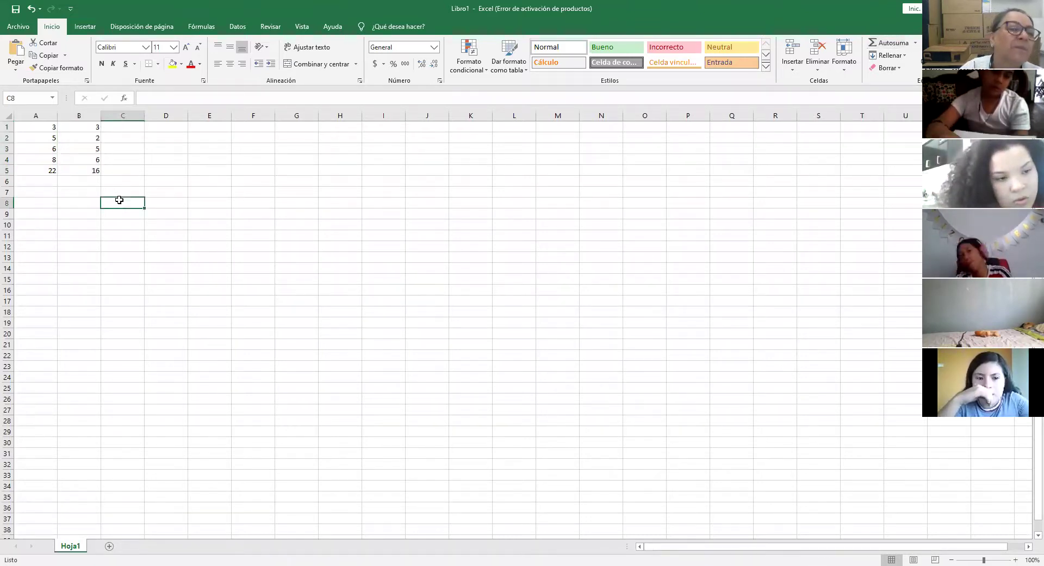
# - Compare the SUMA formula in B5 with the cell-by-cell addition formula in A5
pyautogui.click(93, 170)
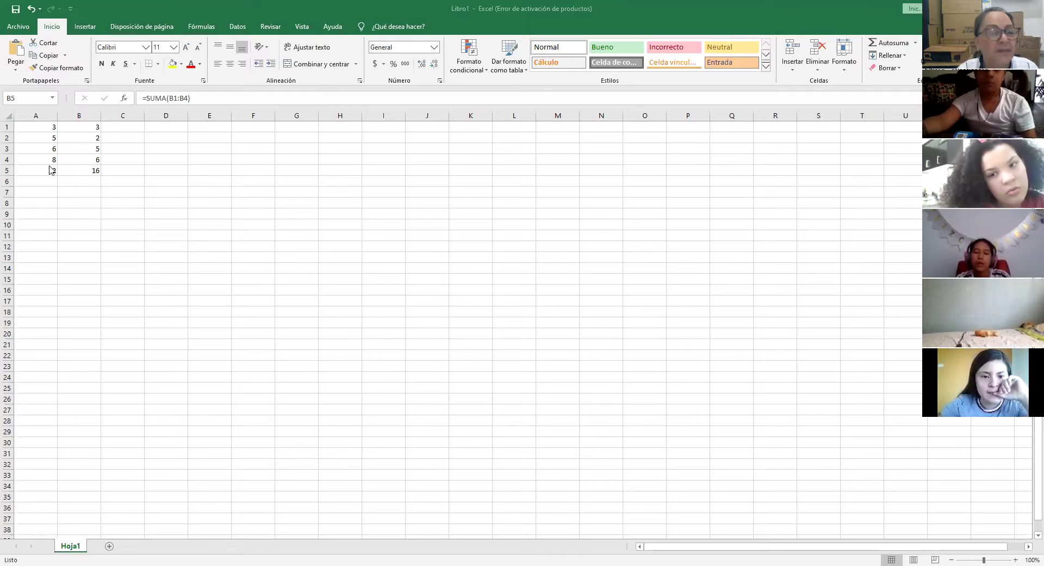
pyautogui.click(74, 172)
pyautogui.click(43, 174)
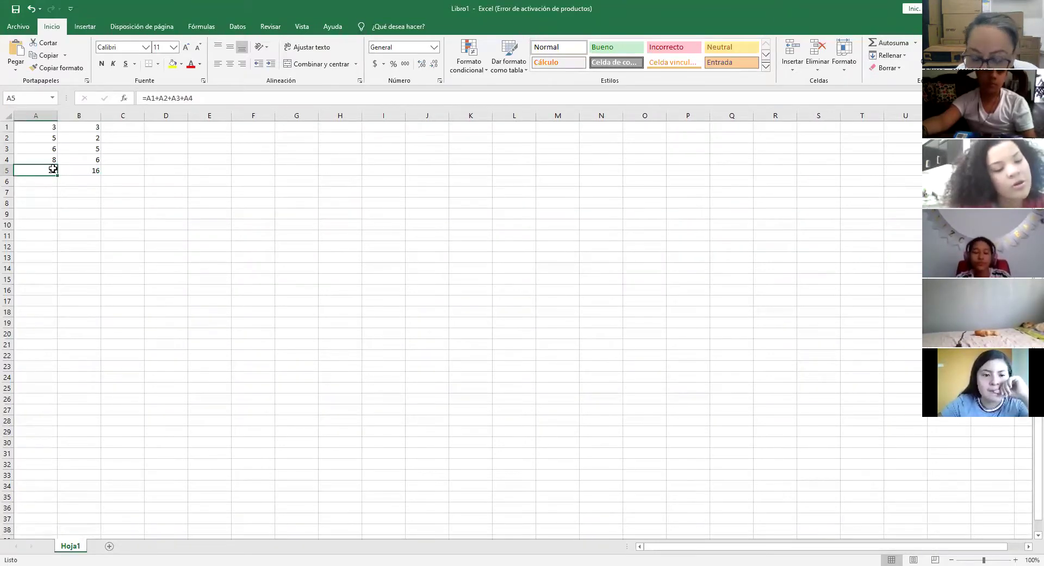
# - Add cells A1 and B1 in cell C1 with the formula =A1+B1
pyautogui.click(164, 234)
pyautogui.click(171, 142)
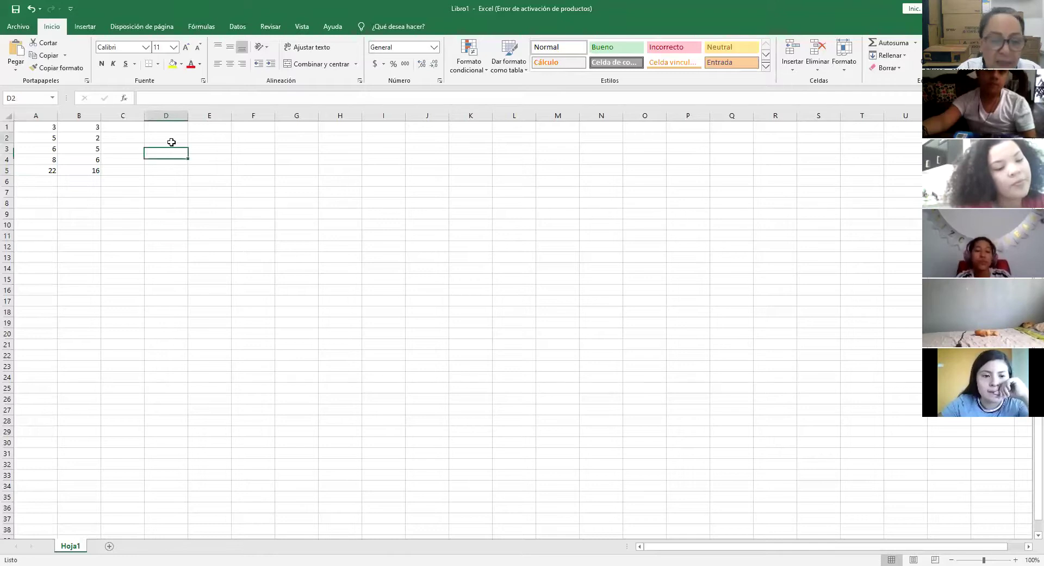
pyautogui.click(129, 125)
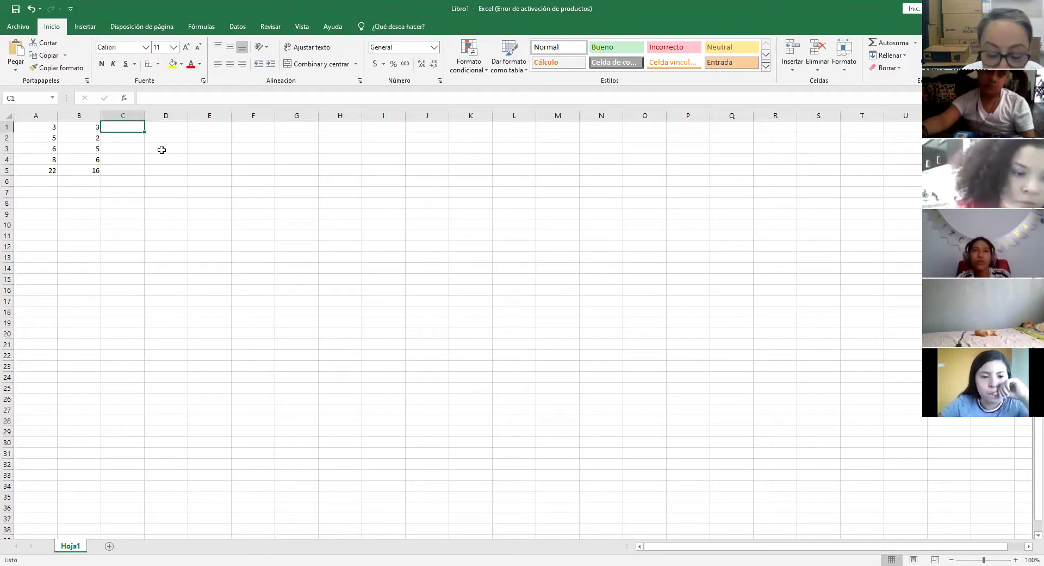
pyautogui.write('=')
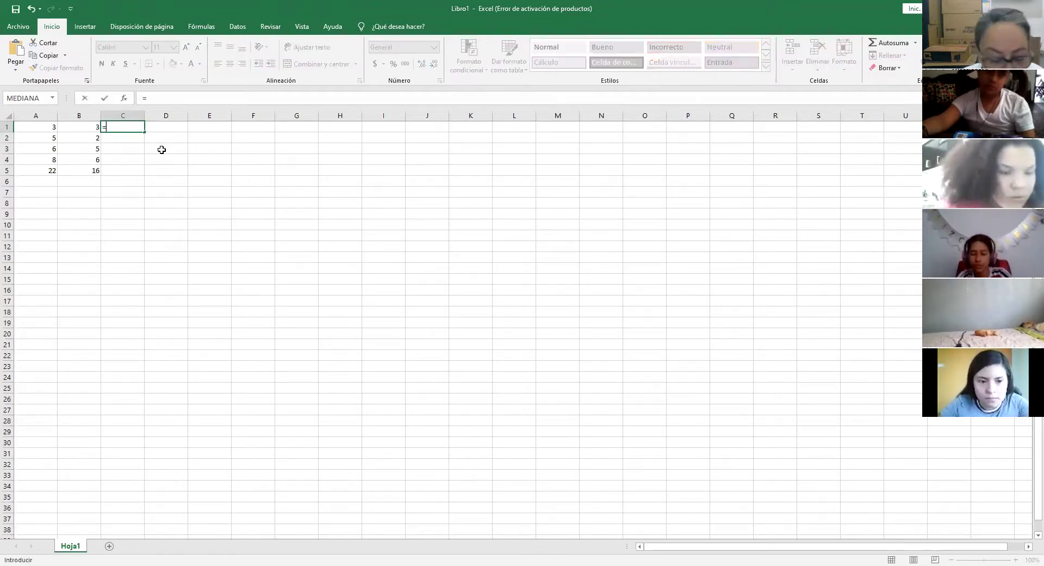
pyautogui.write('A1')
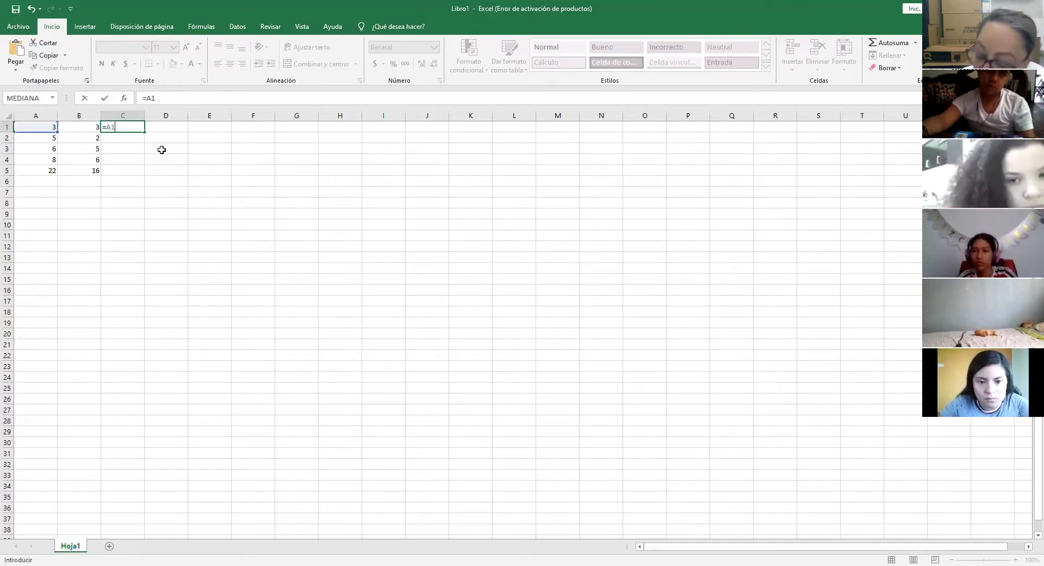
pyautogui.write('+')
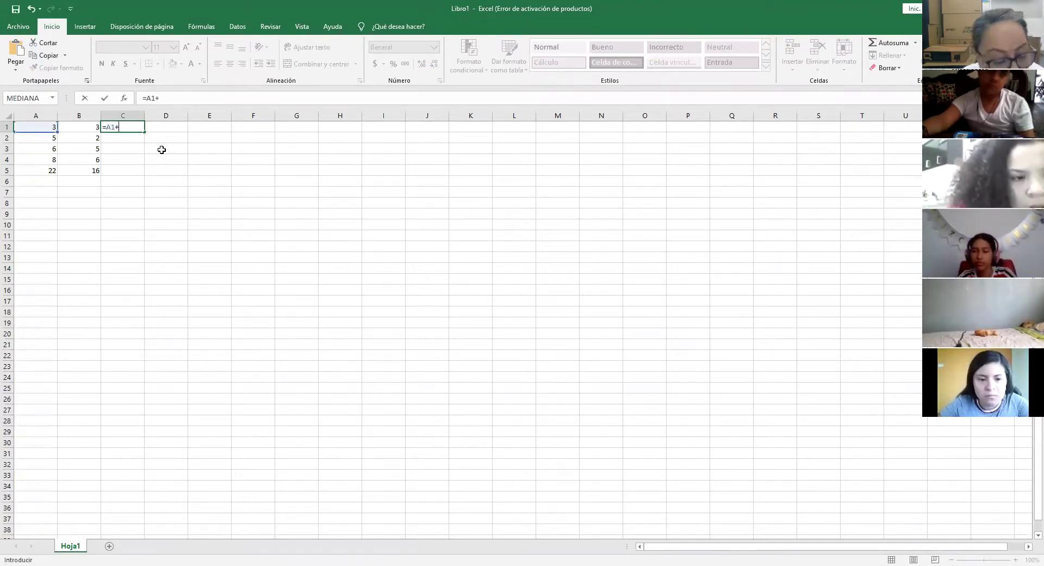
pyautogui.write('B1')
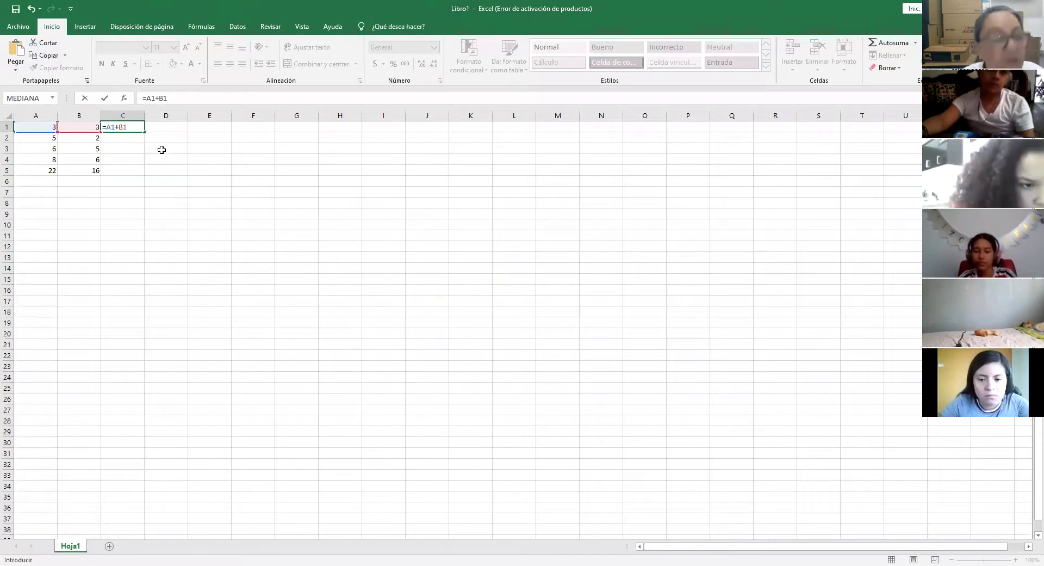
pyautogui.press('Return')
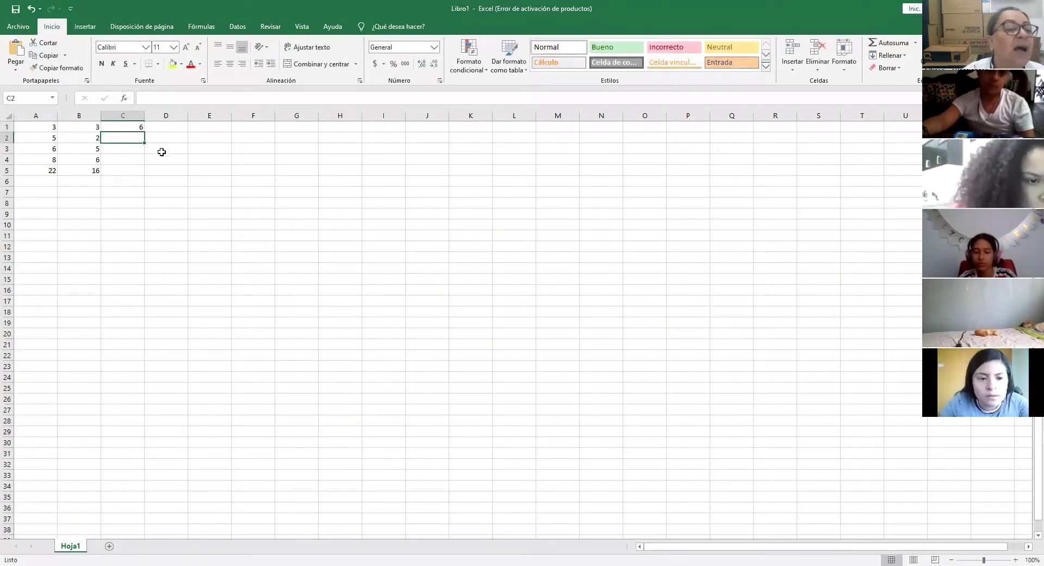
# - Review the addition formula in C1 together with the two cells it refers to, A1 and B1
pyautogui.click(111, 125)
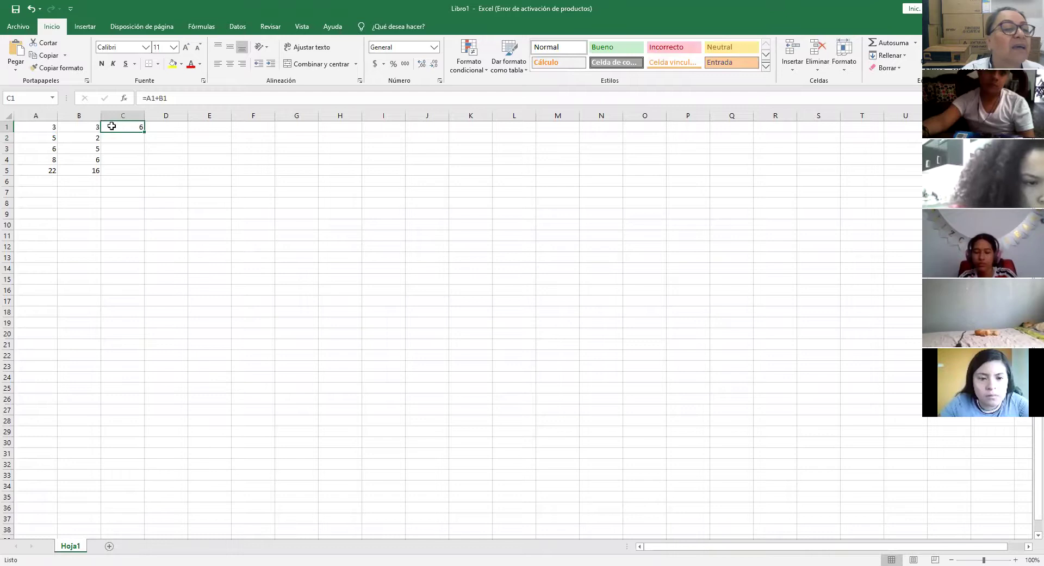
pyautogui.click(52, 129)
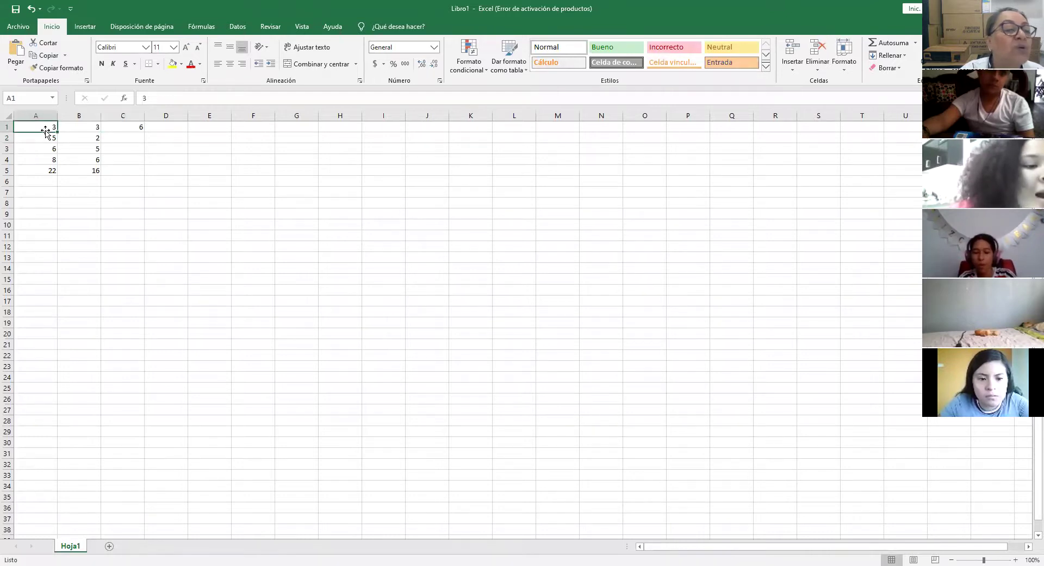
pyautogui.click(85, 128)
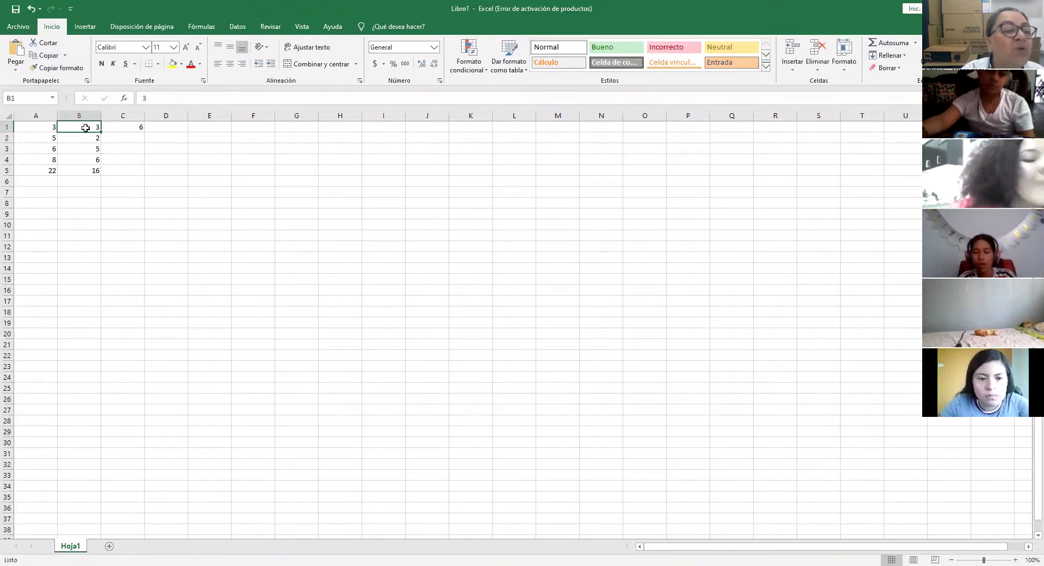
pyautogui.click(126, 125)
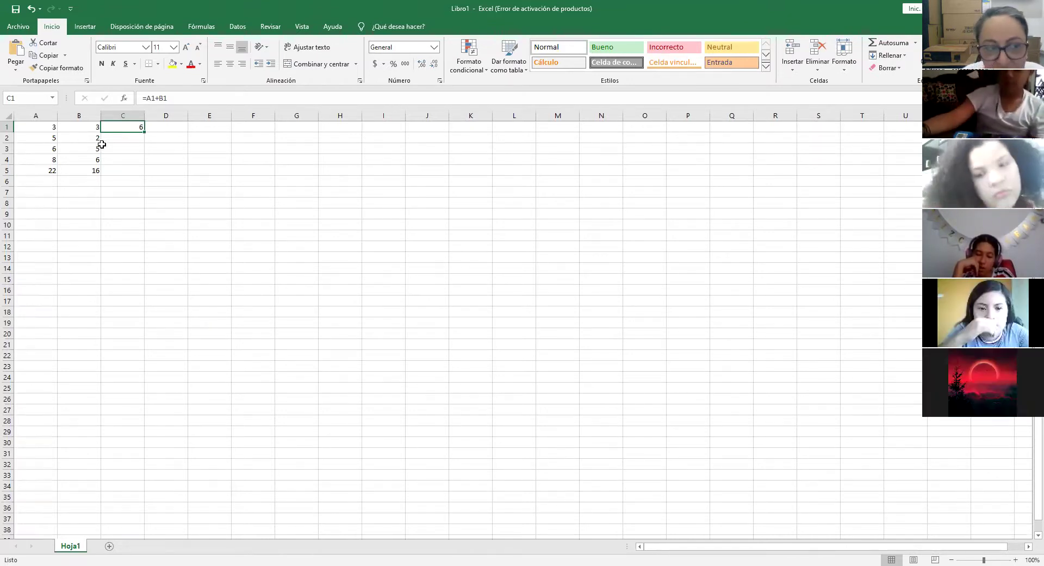
pyautogui.click(130, 139)
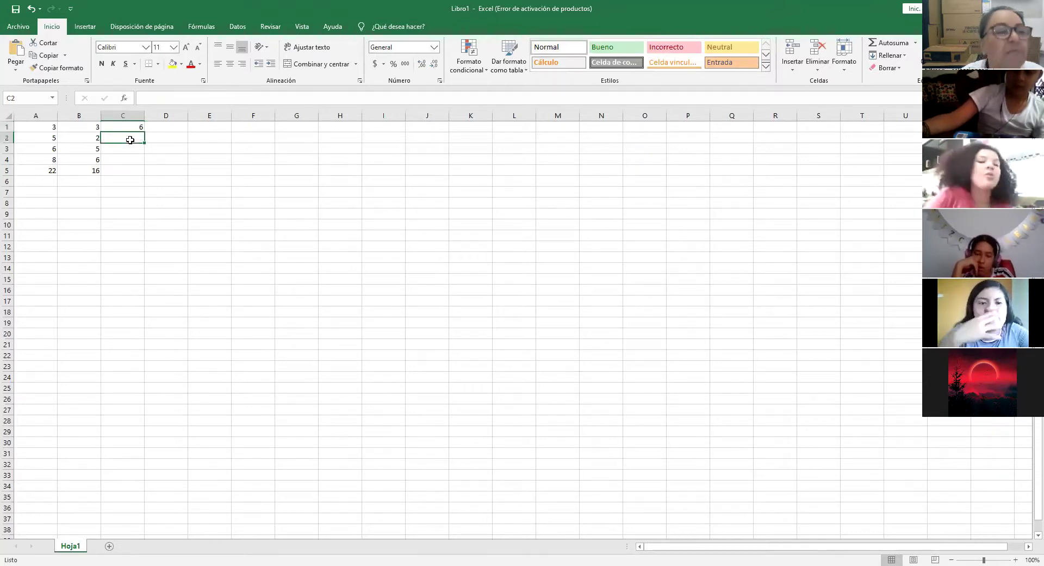
pyautogui.click(130, 128)
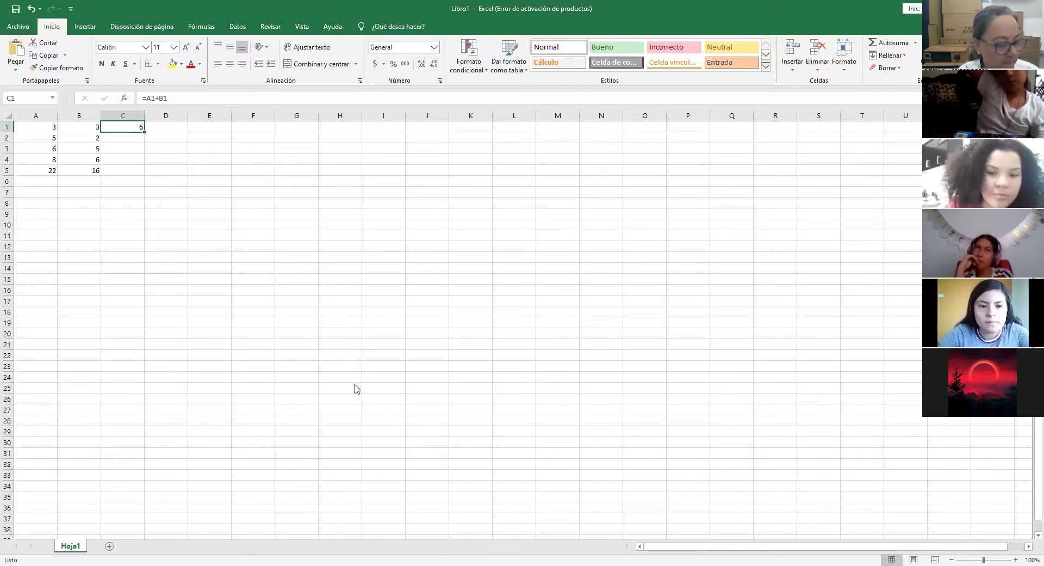
pyautogui.press('Return')
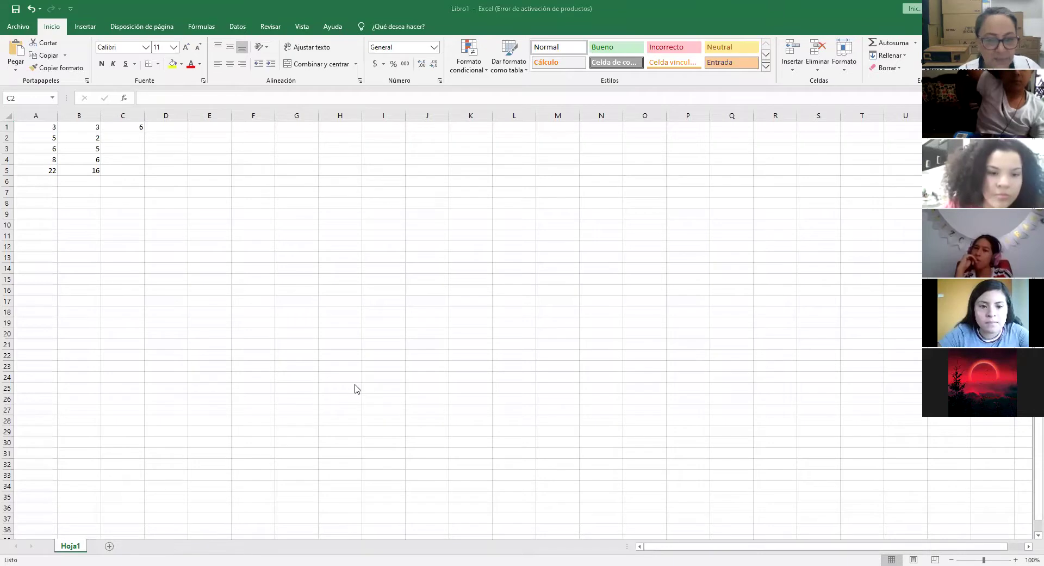
# - Subtract B2 from A2 in cell C2 with the formula =A2-B2 and check the entered formula
pyautogui.click(127, 137)
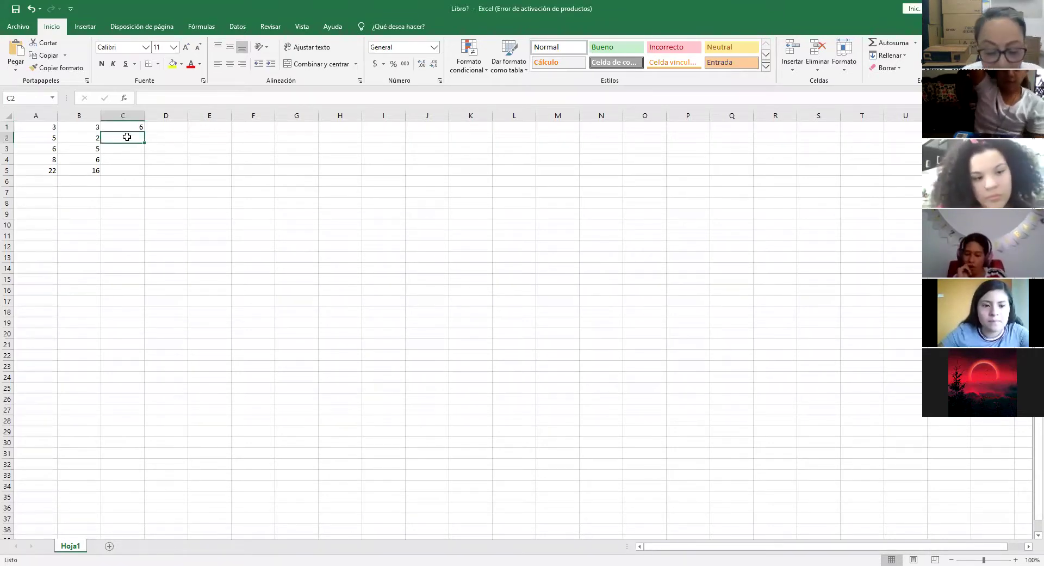
pyautogui.write('=')
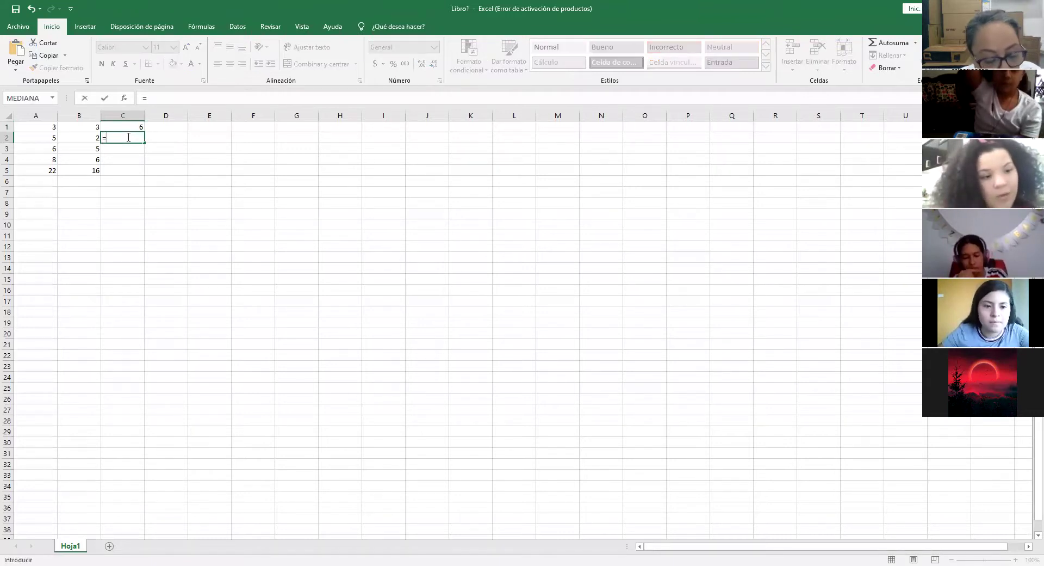
pyautogui.write('A1-')
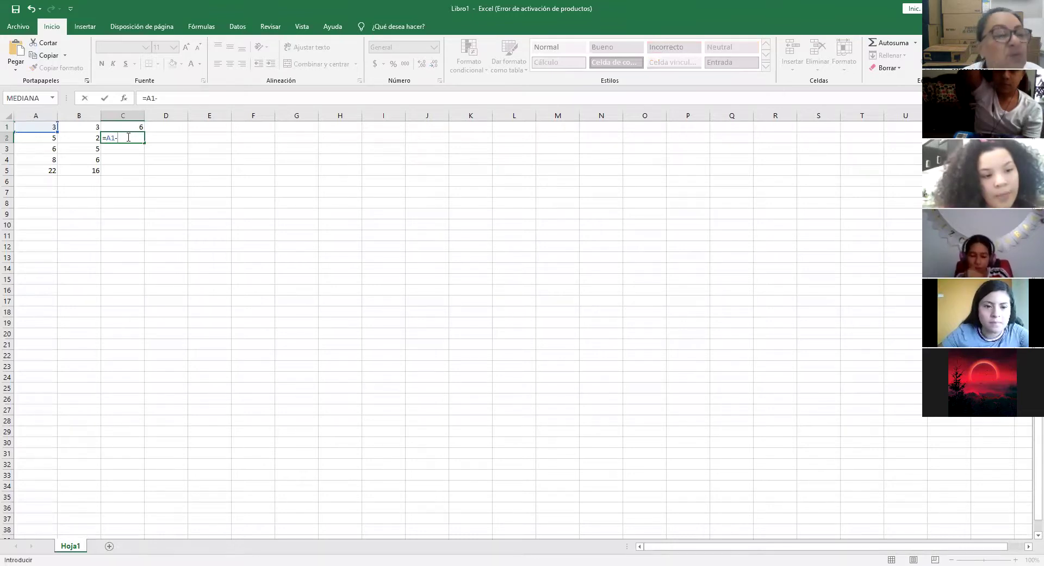
pyautogui.press('BackSpace')
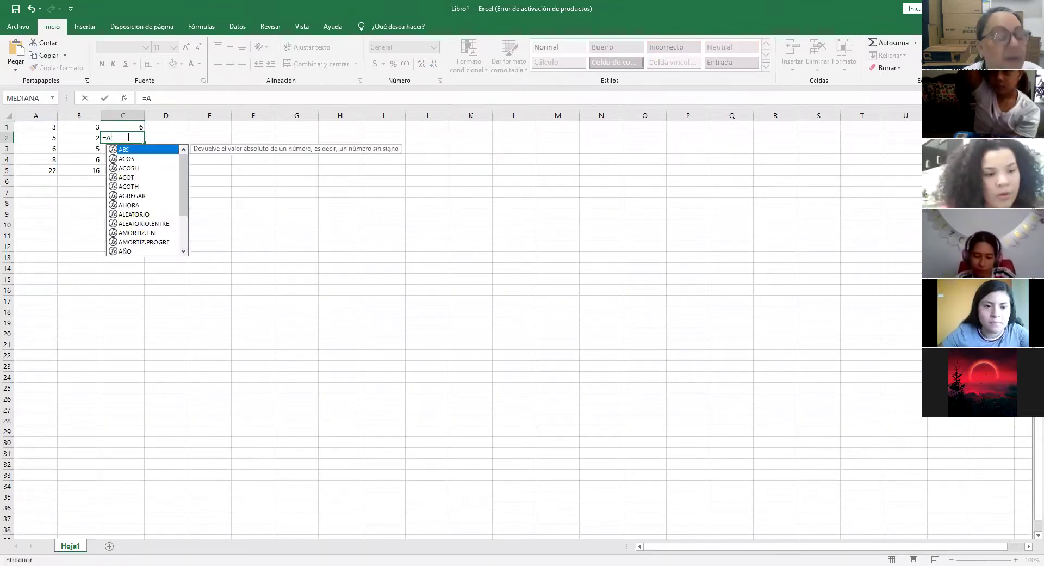
pyautogui.write('2')
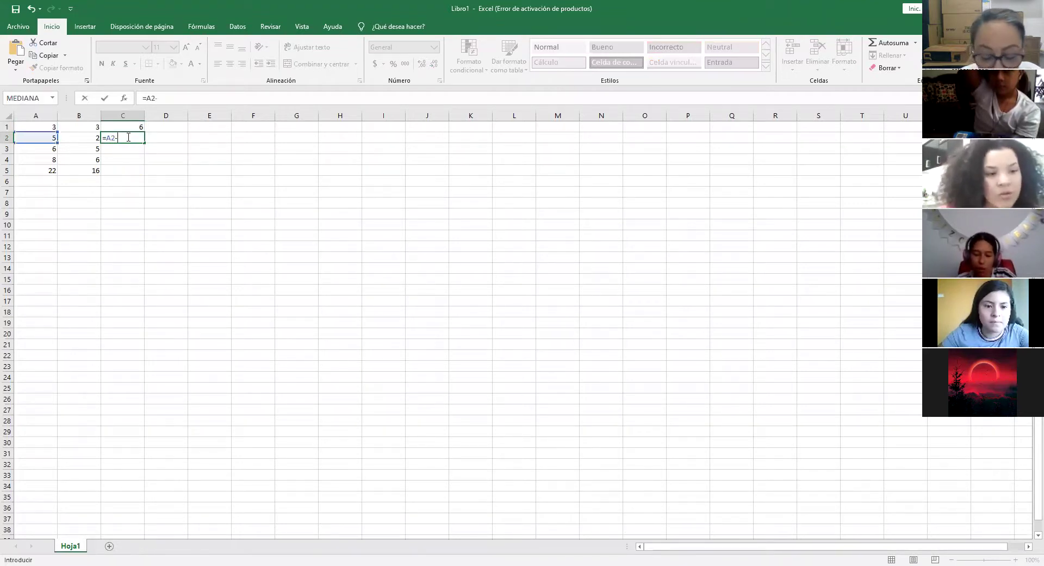
pyautogui.write('-B2')
pyautogui.press('Return')
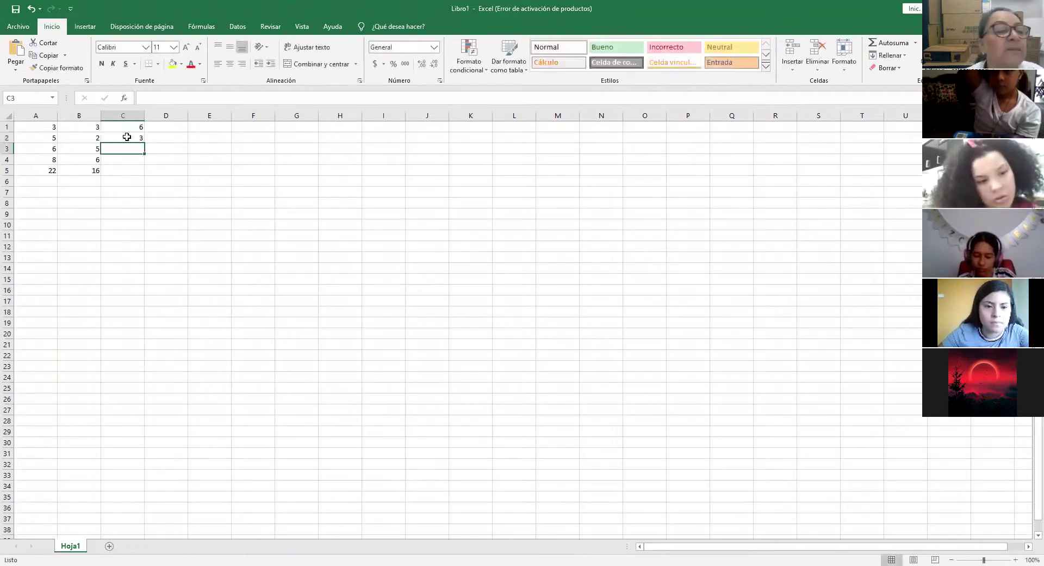
pyautogui.click(127, 136)
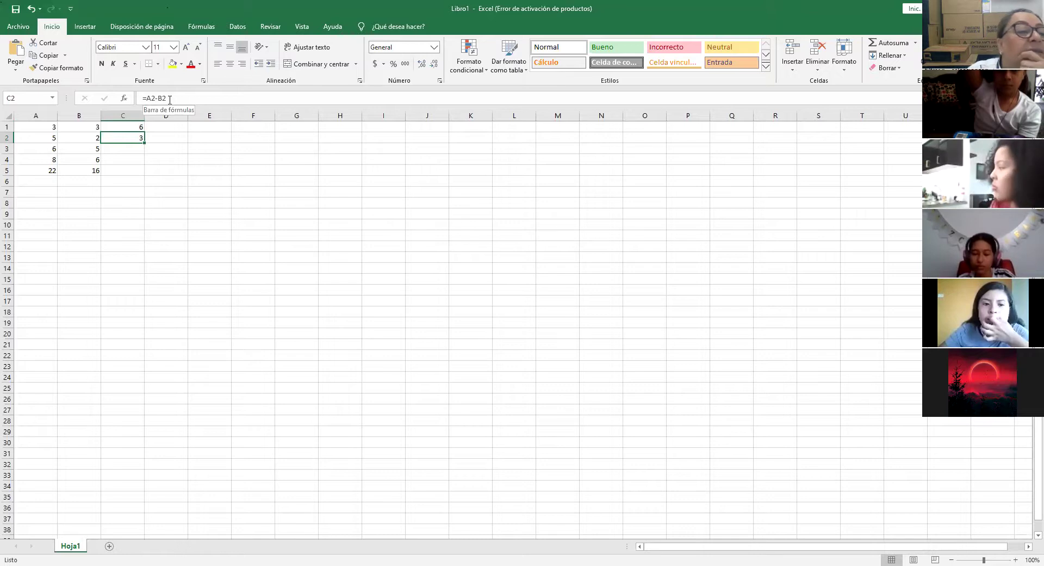
# - Divide A3 by B3 in cell C3 with the formula =A3/B3 and check the entered formula
pyautogui.click(134, 151)
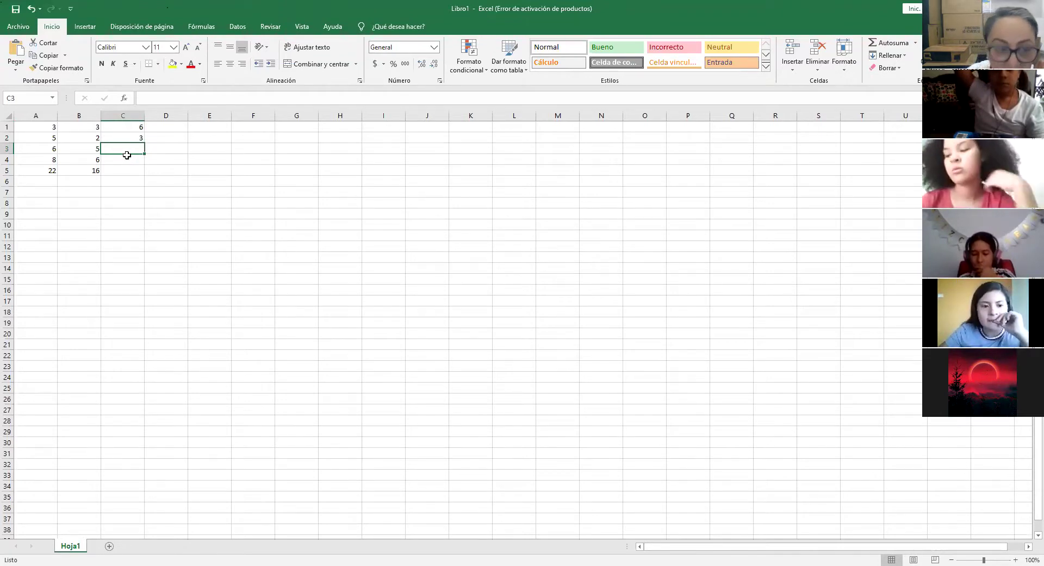
pyautogui.write('=')
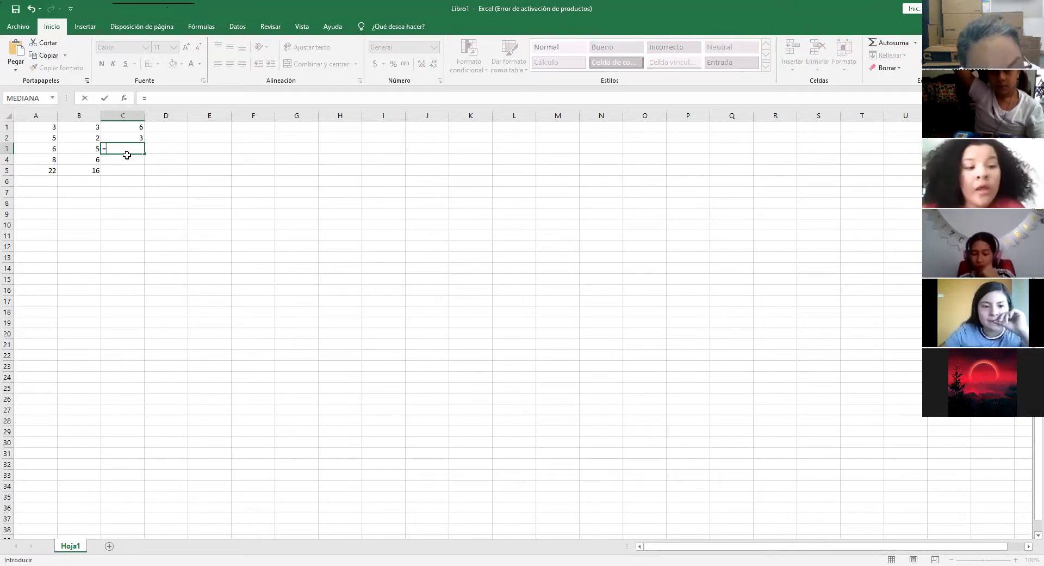
pyautogui.write('A3')
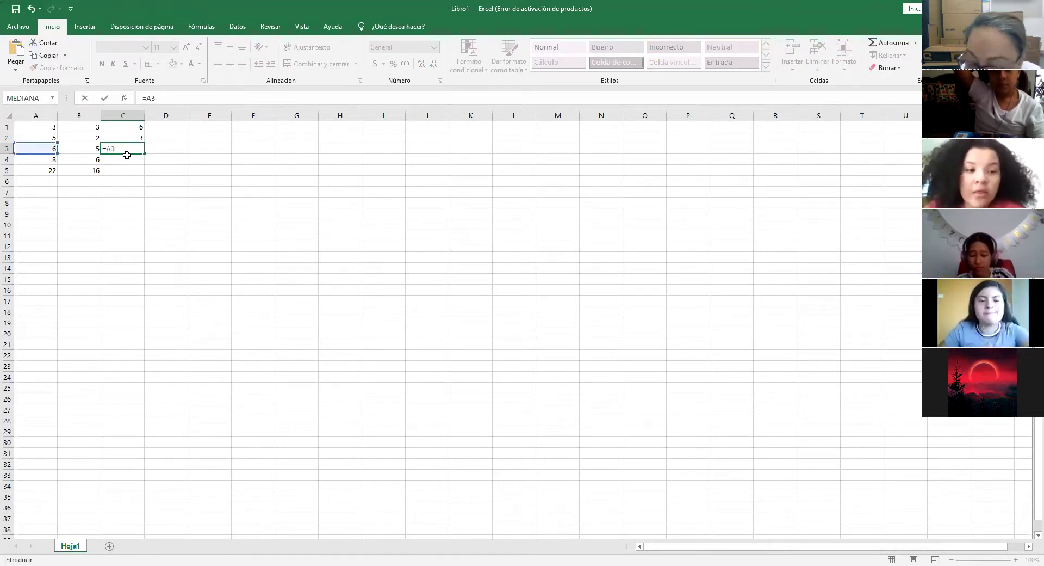
pyautogui.write('/')
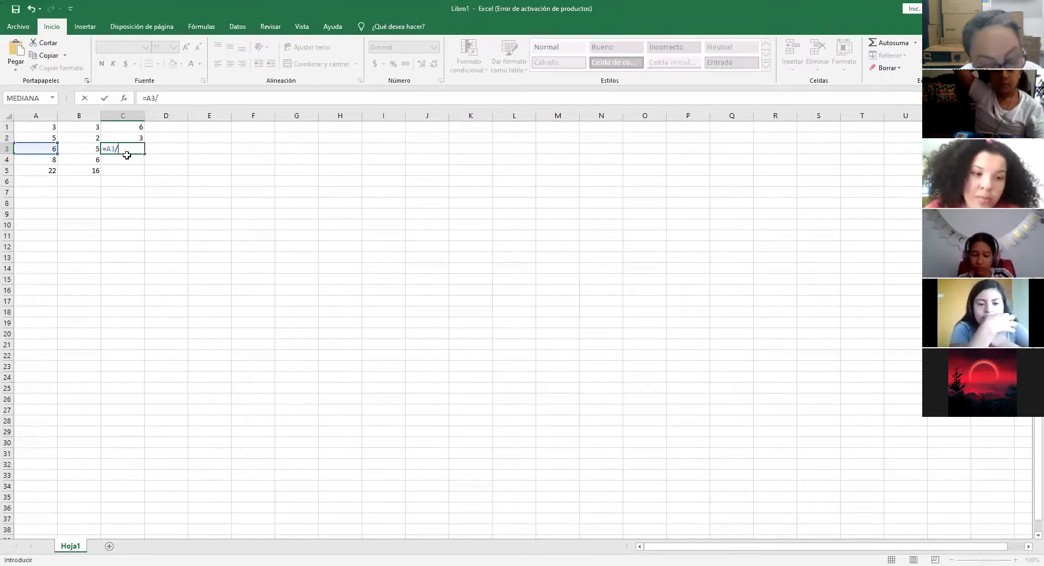
pyautogui.write('B3')
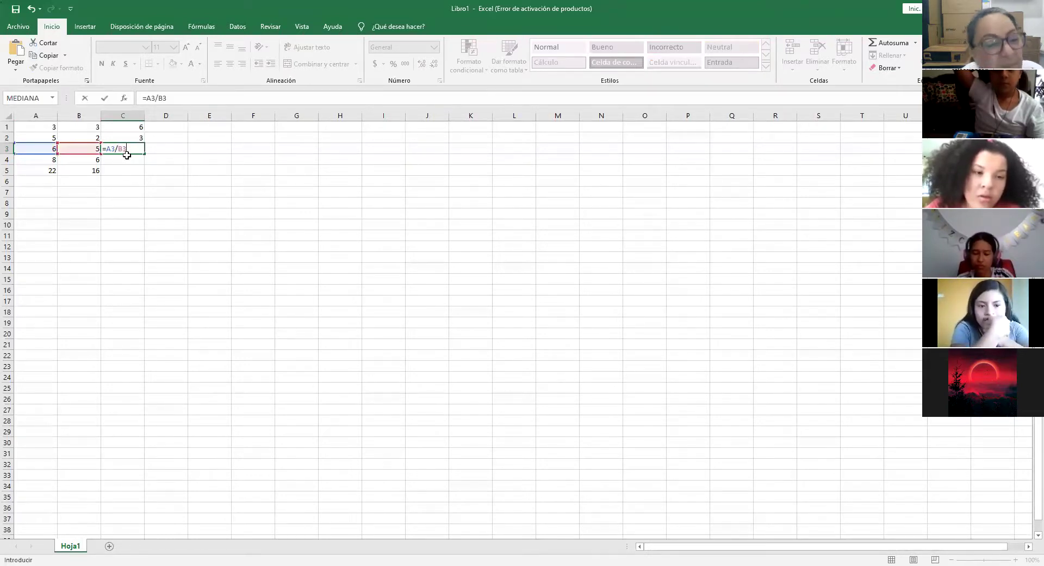
pyautogui.press('Return')
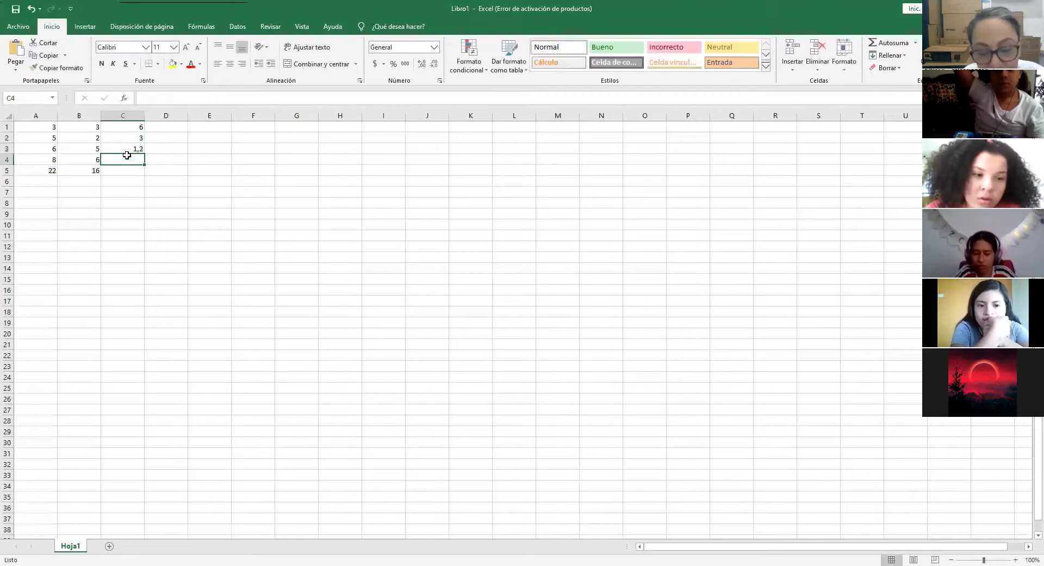
pyautogui.click(138, 149)
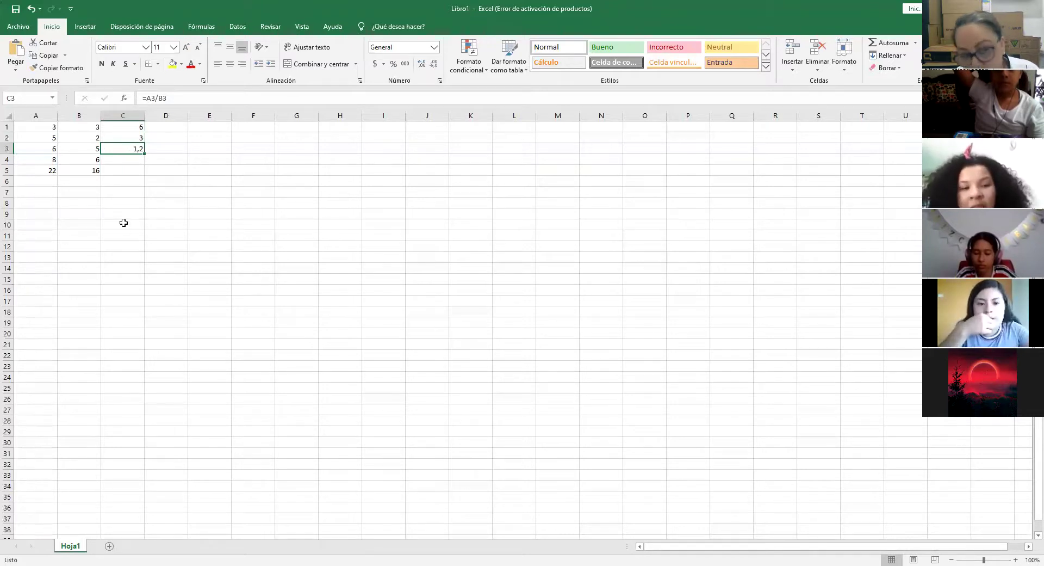
# - Multiply A4 by B4 in cell C4 with the formula =A4*B4
pyautogui.click(124, 161)
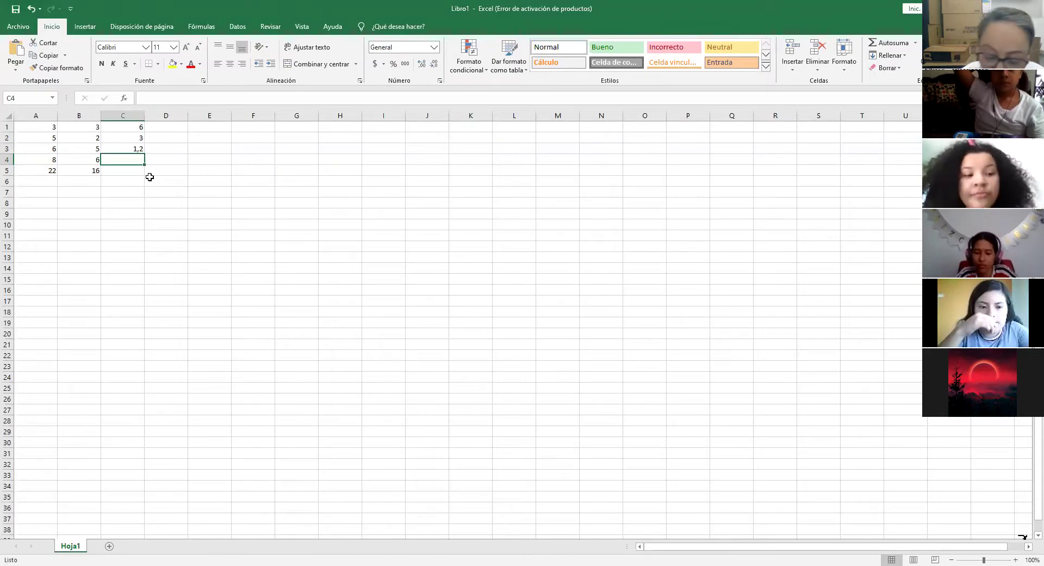
pyautogui.write('=')
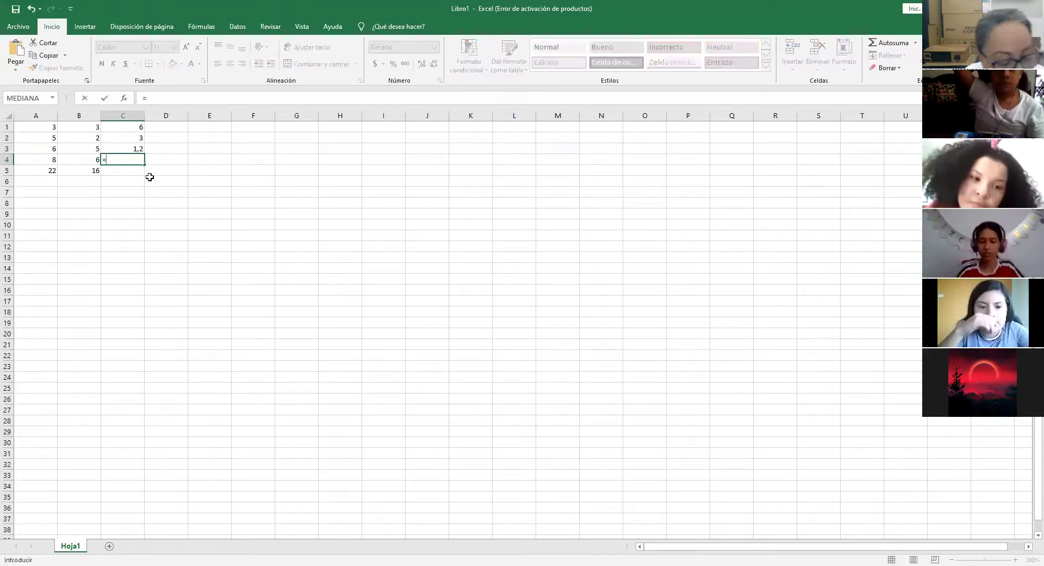
pyautogui.write('A4')
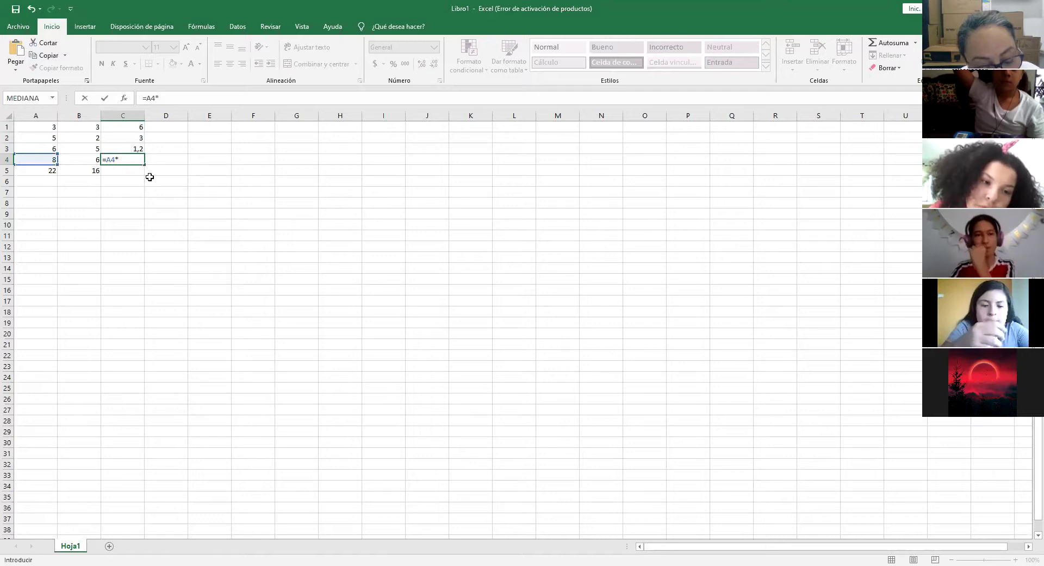
pyautogui.write('*B4')
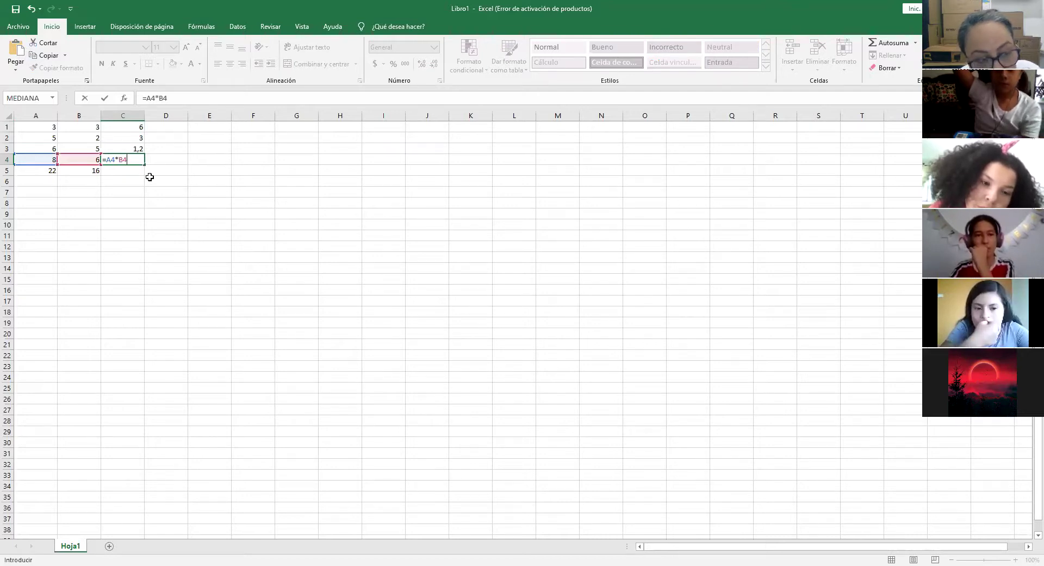
pyautogui.press('Return')
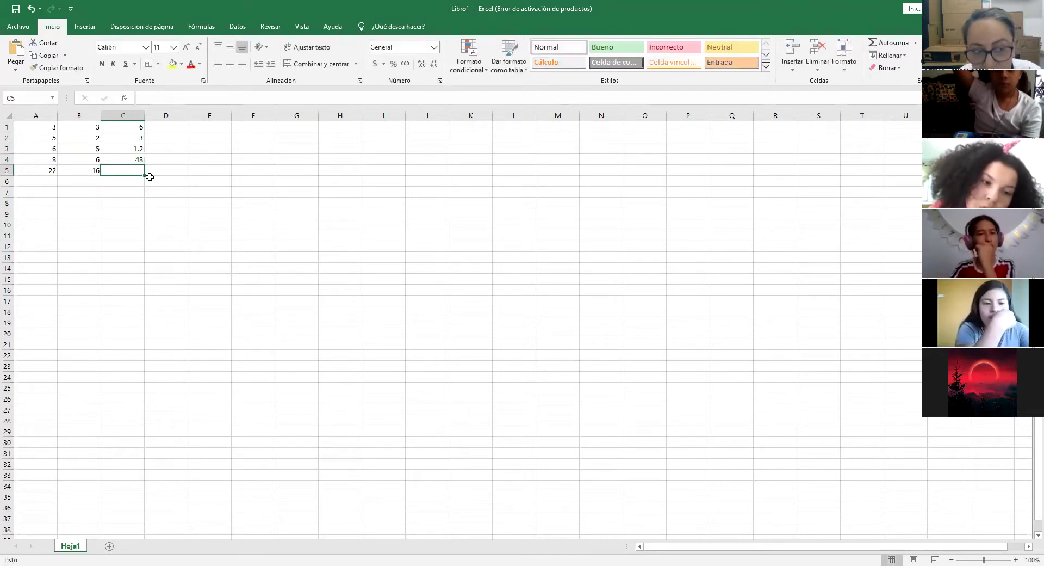
# - Review the multiplication formula in C4 and the addition formula in C1
pyautogui.click(139, 159)
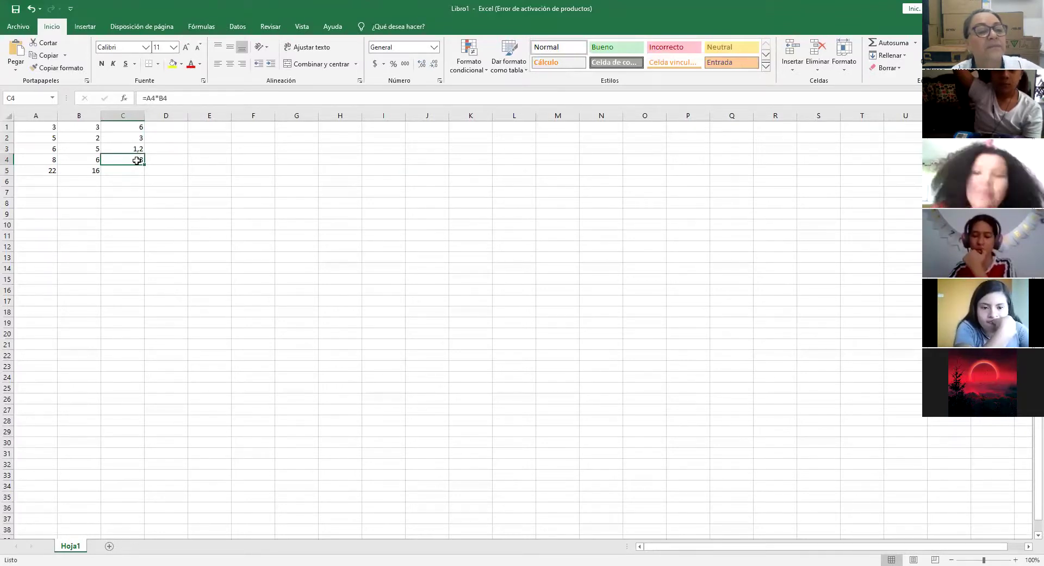
pyautogui.press('F2')
pyautogui.click(134, 130)
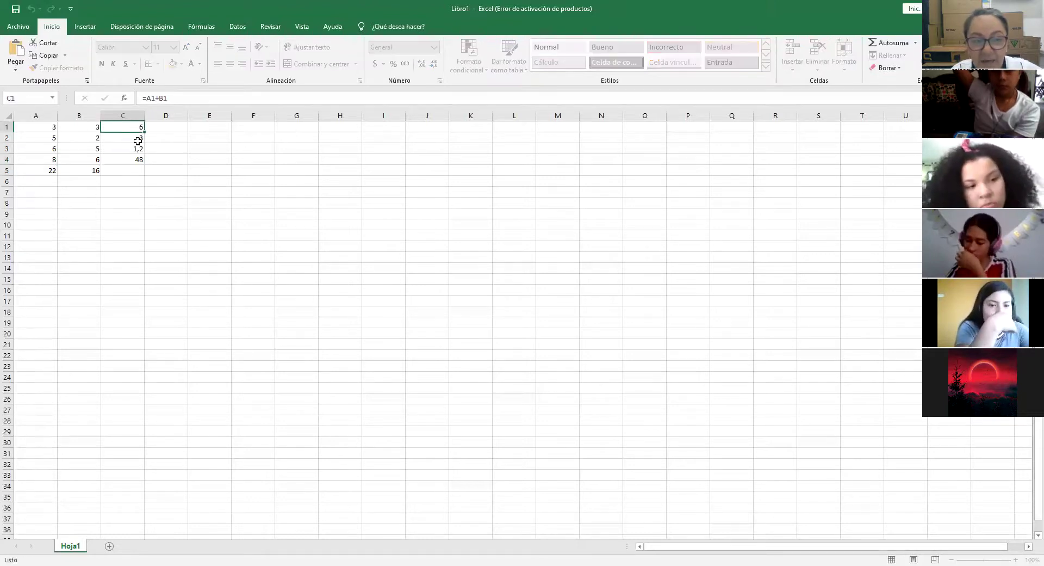
# - Review the subtraction, division, multiplication and addition formulas in cells C2, C3, C4 and C1
pyautogui.click(133, 139)
pyautogui.click(131, 150)
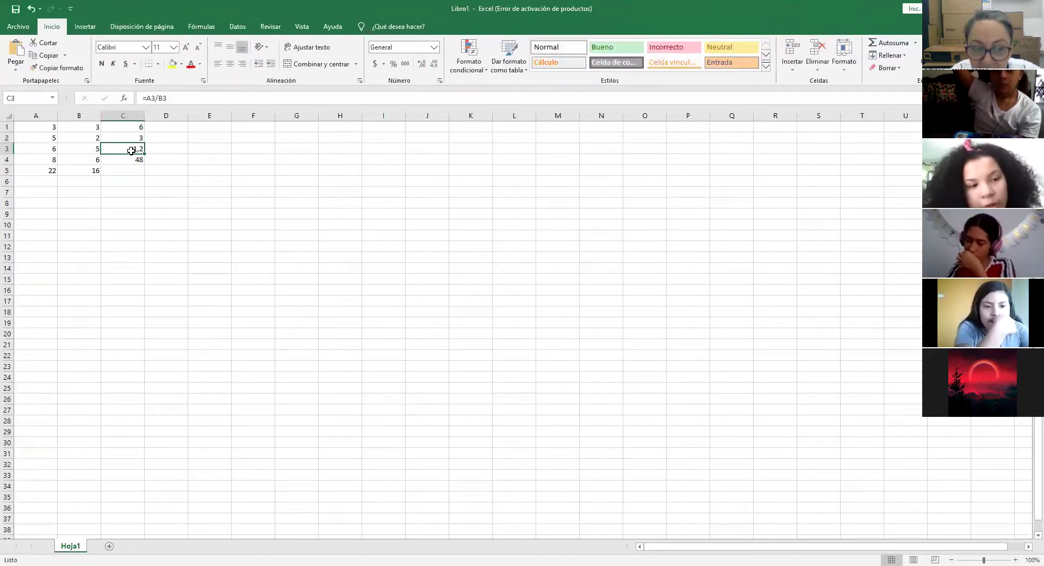
pyautogui.click(130, 159)
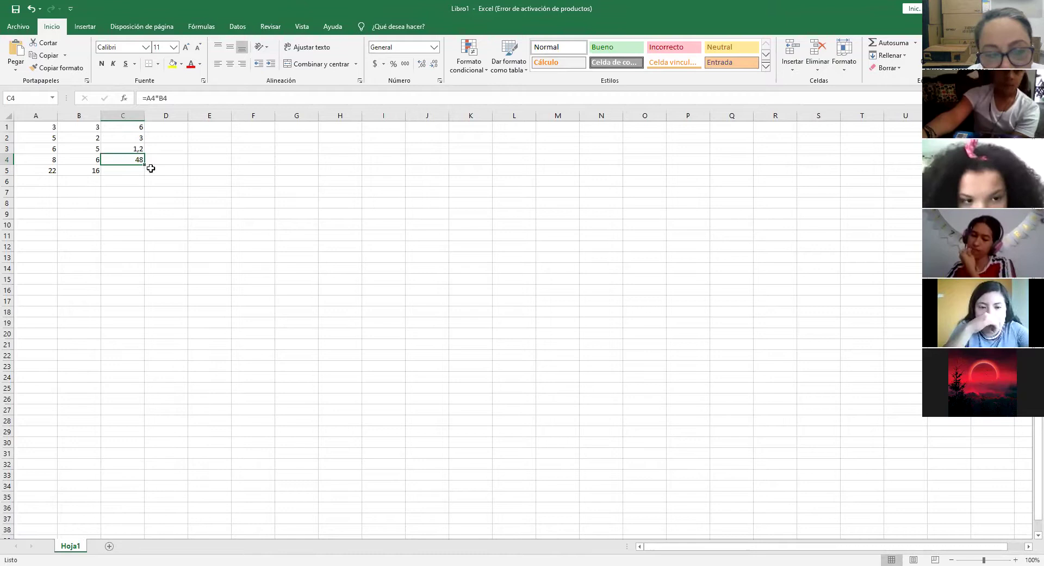
pyautogui.click(136, 126)
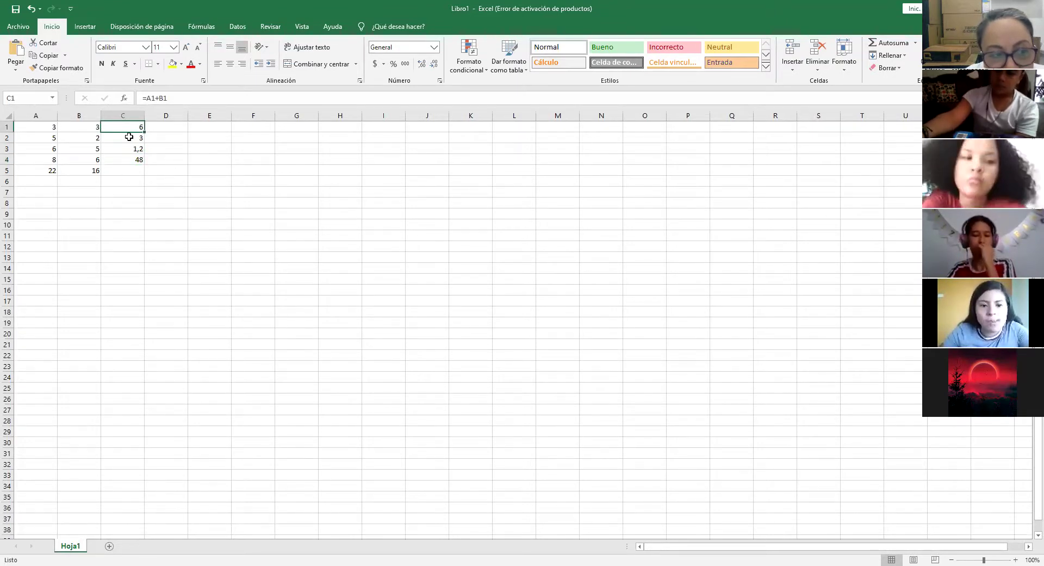
# - Change the value in A1 to 4 and check how the addition in C1 responds
pyautogui.click(48, 129)
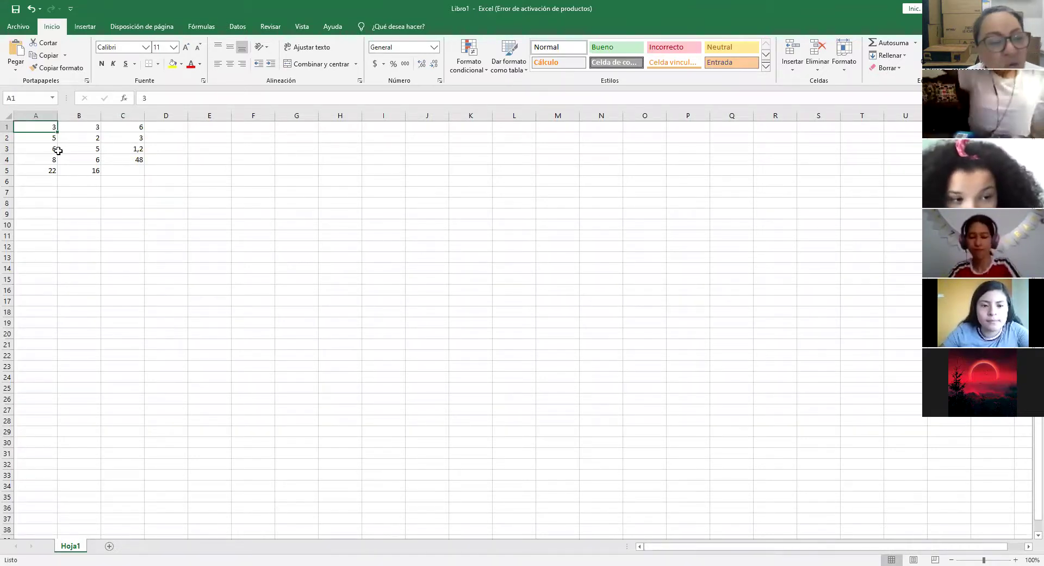
pyautogui.write('4')
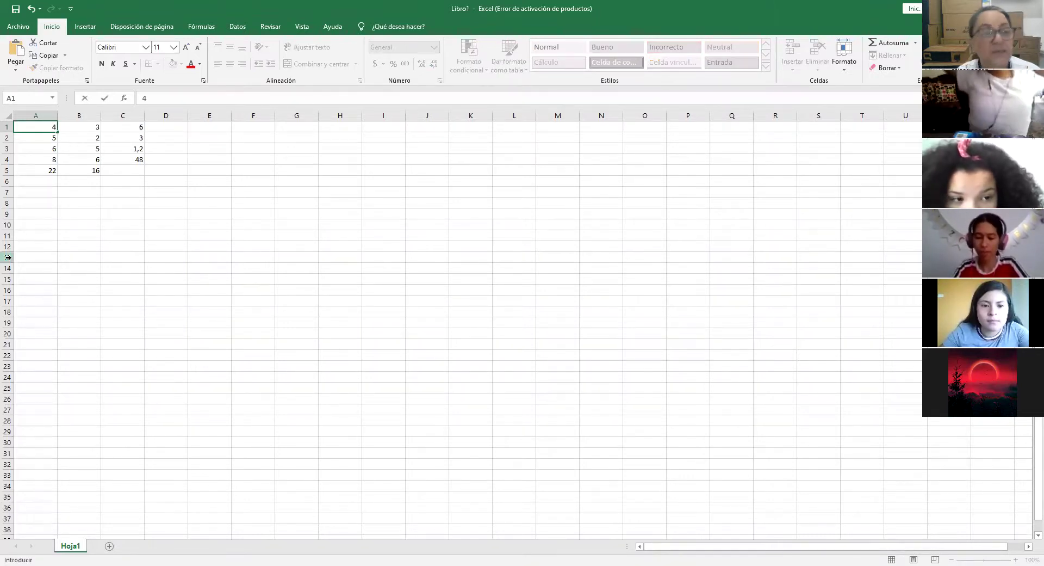
pyautogui.press('Return')
pyautogui.click(131, 129)
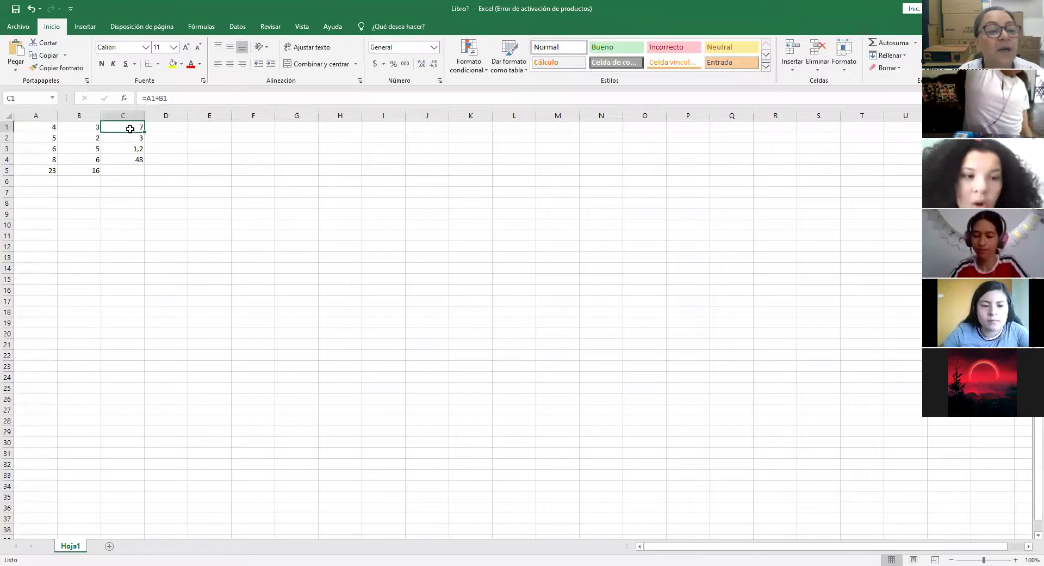
# - Change the value in B2 to 6 to recalculate the subtraction in C2
pyautogui.click(94, 140)
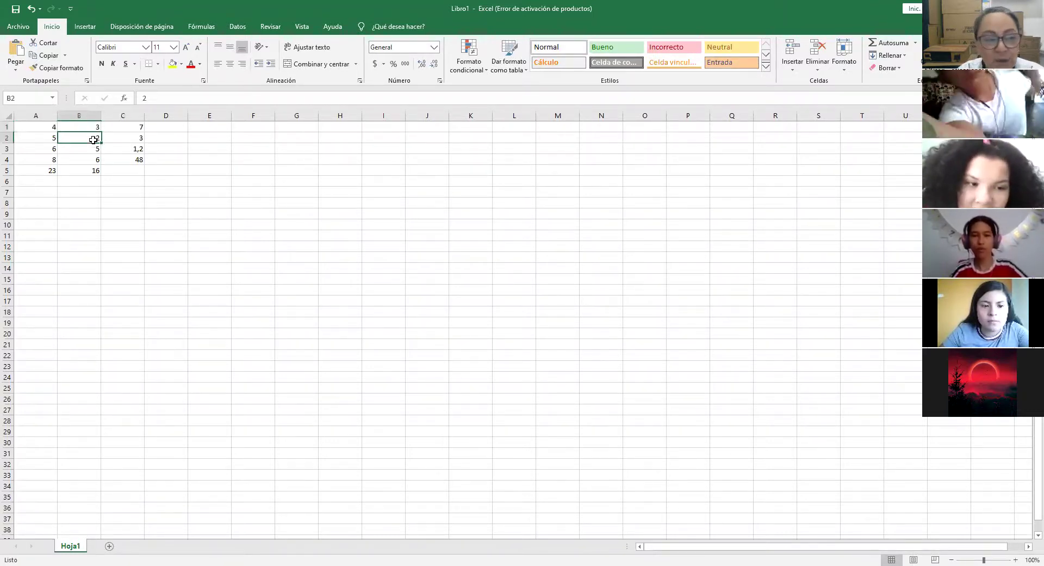
pyautogui.write('6')
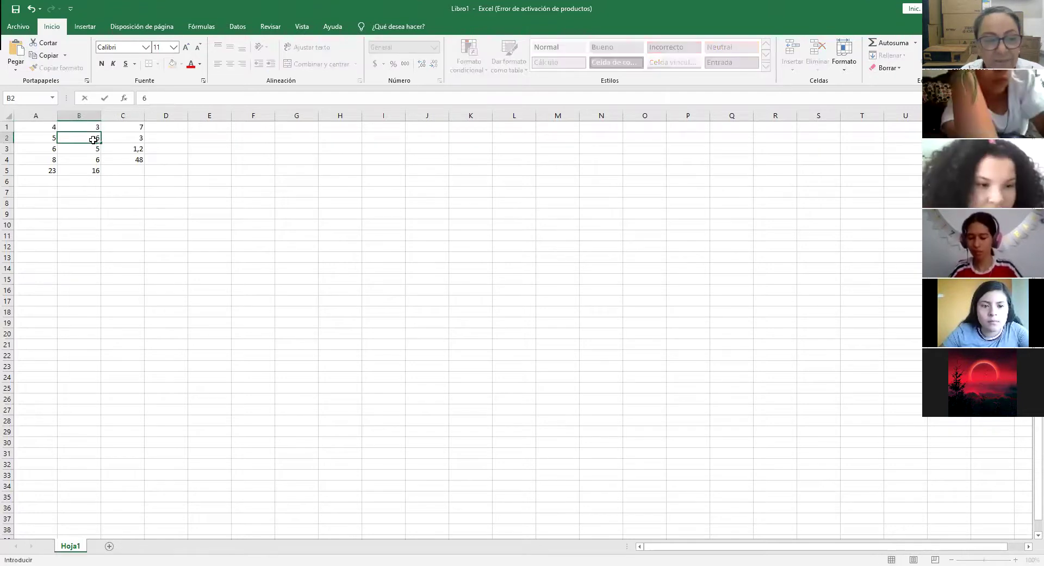
pyautogui.press('Return')
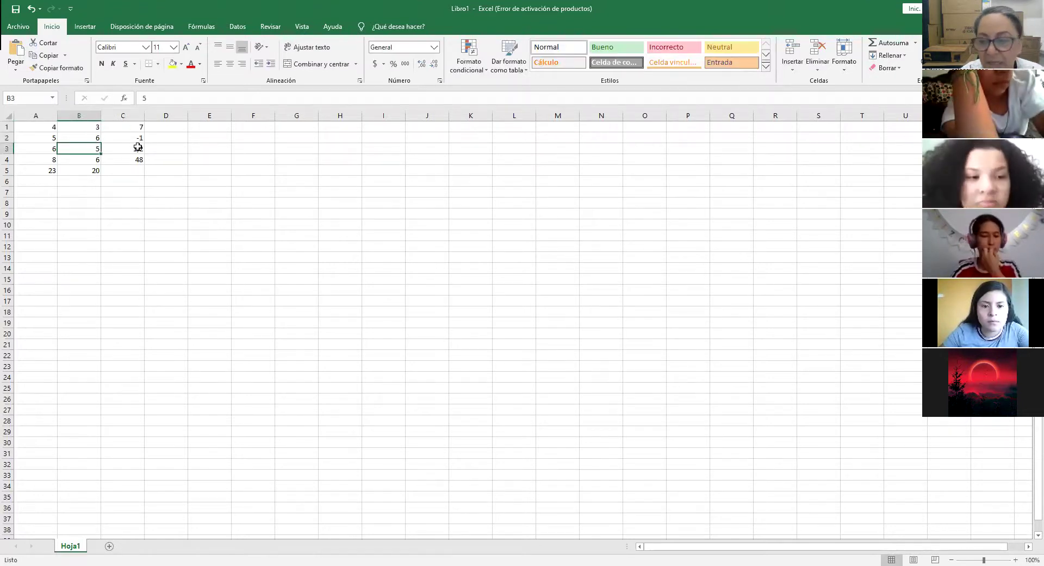
# - Replace the values in A1 through A4 with 14, 25, 36 and 58
pyautogui.click(42, 128)
pyautogui.write('14')
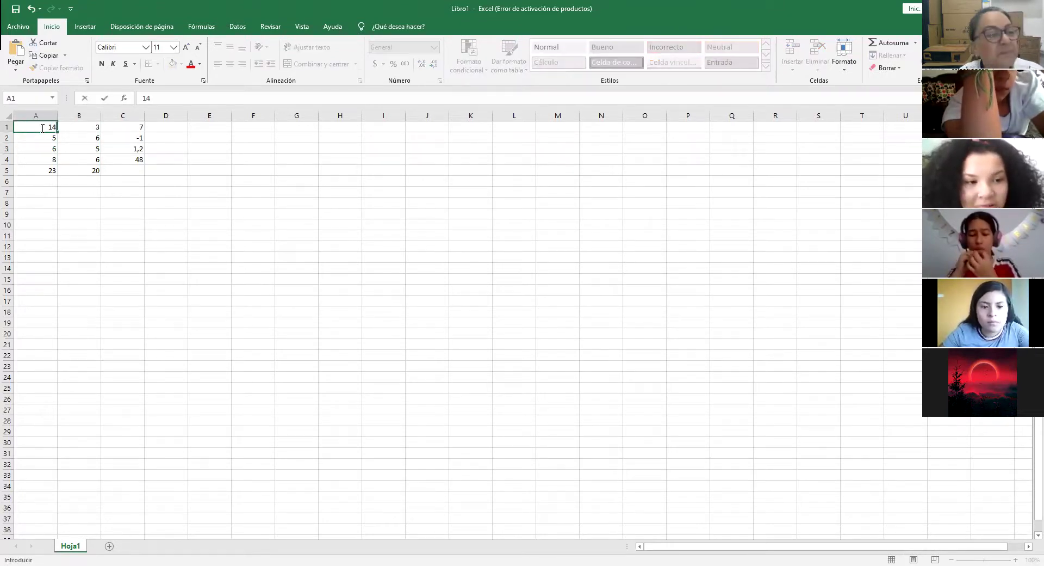
pyautogui.press('Return')
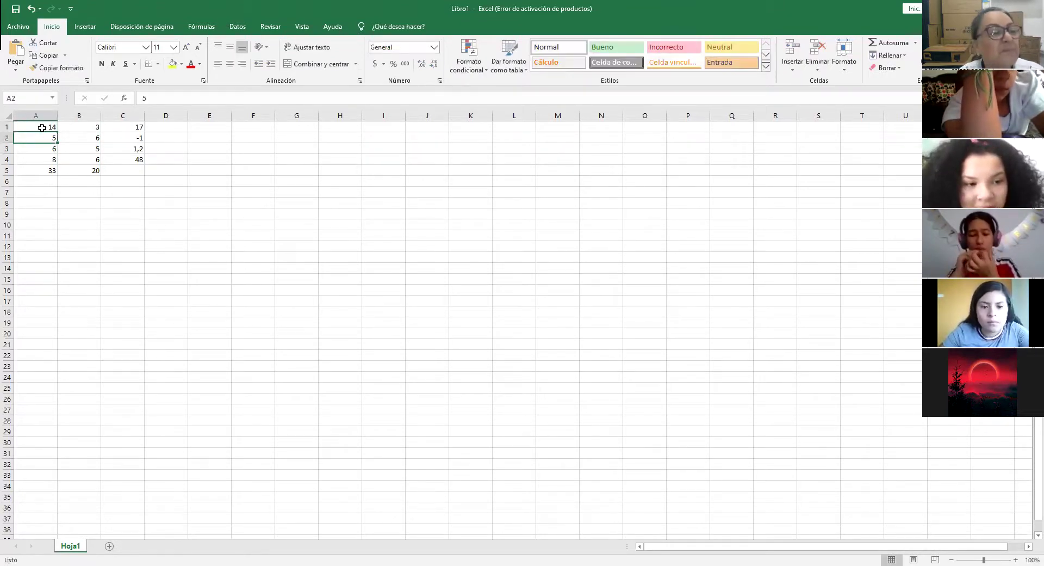
pyautogui.write('25')
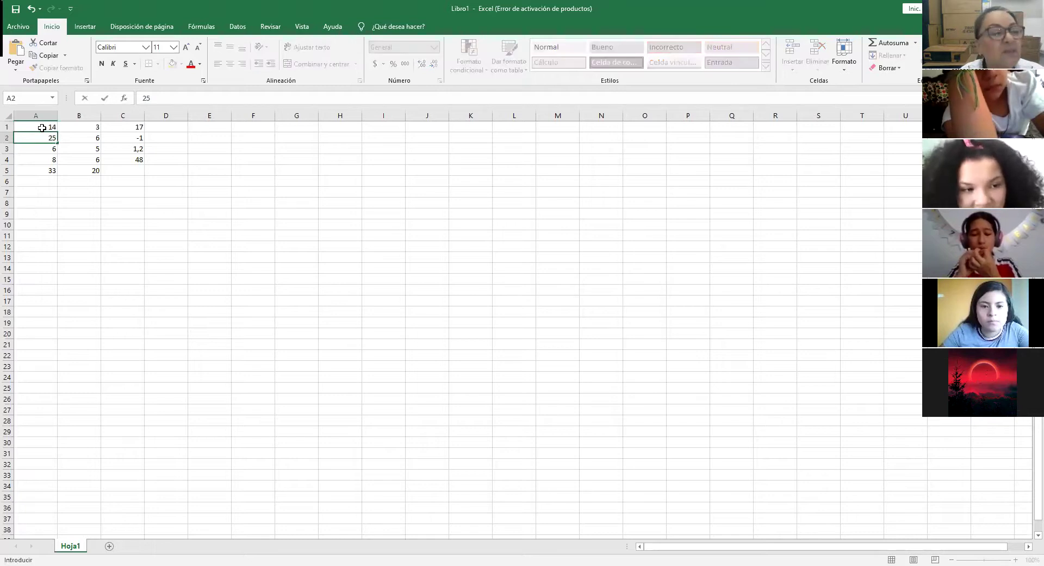
pyautogui.press('Return')
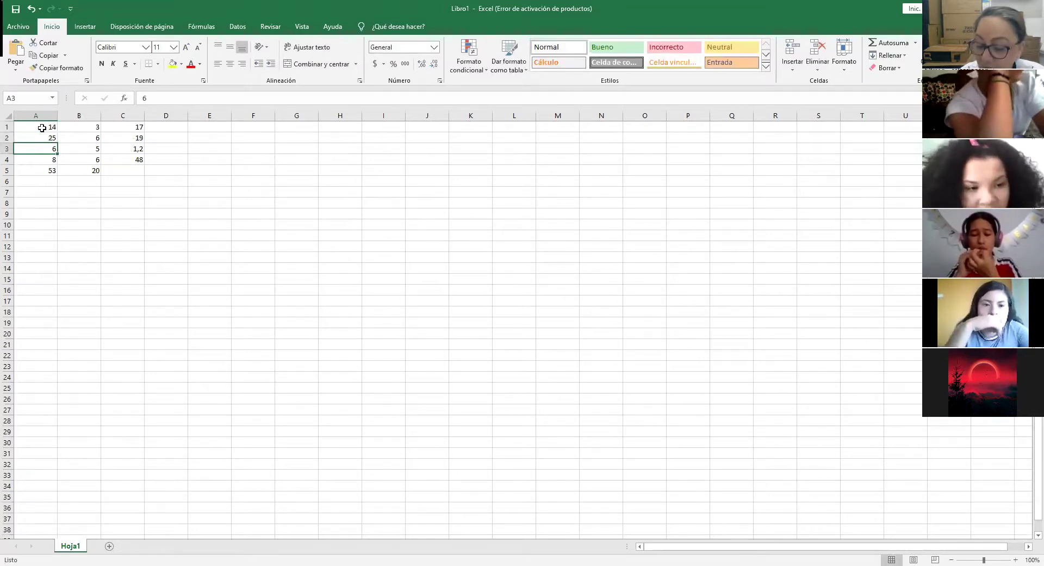
pyautogui.write('36')
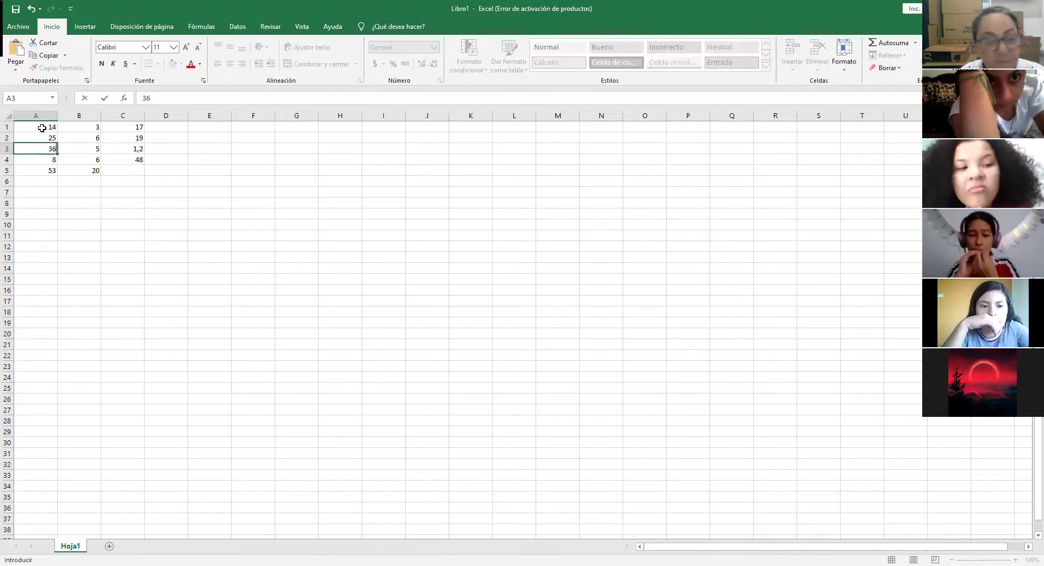
pyautogui.press('Return')
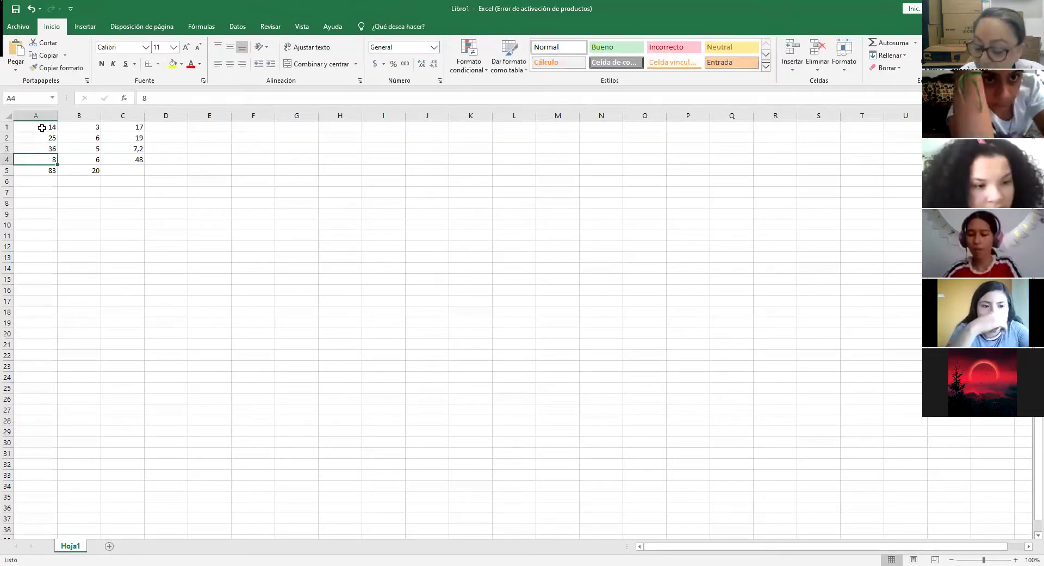
pyautogui.write('58')
pyautogui.press('Return')
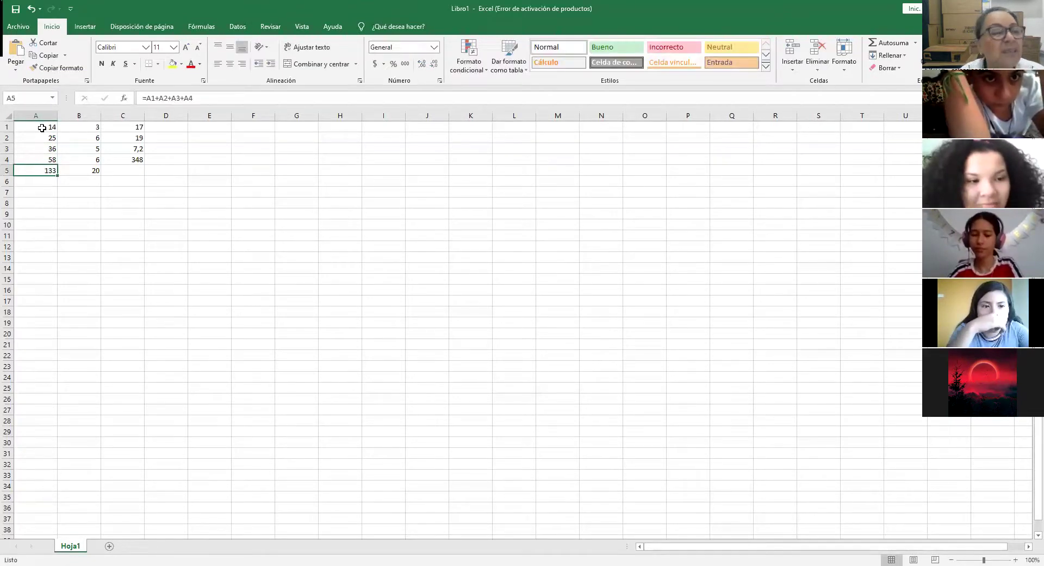
# - Review the formulas in C1 through C4 and the column totals in A5 and B5
pyautogui.click(133, 129)
pyautogui.click(135, 137)
pyautogui.click(133, 150)
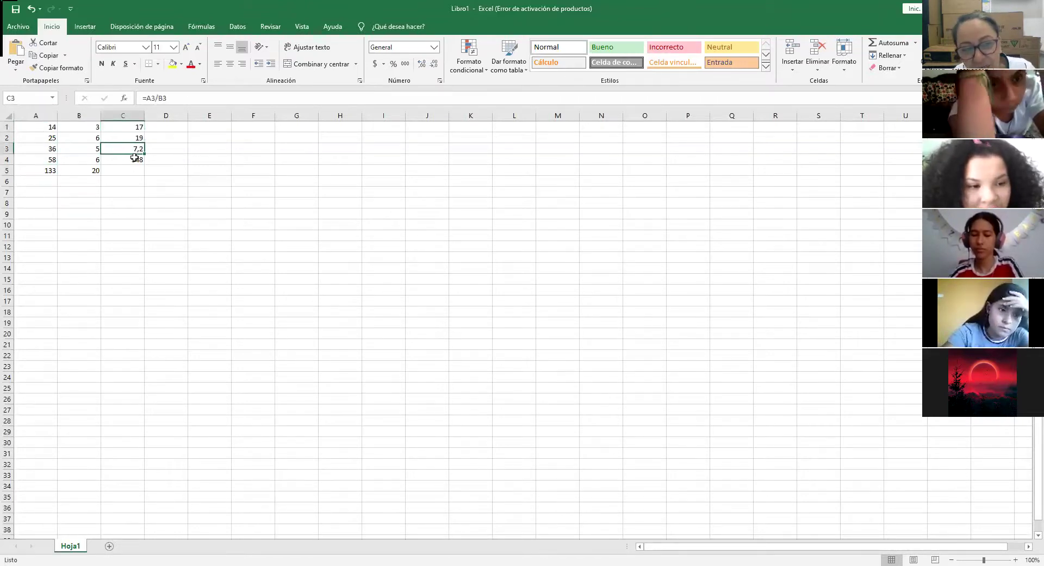
pyautogui.click(134, 158)
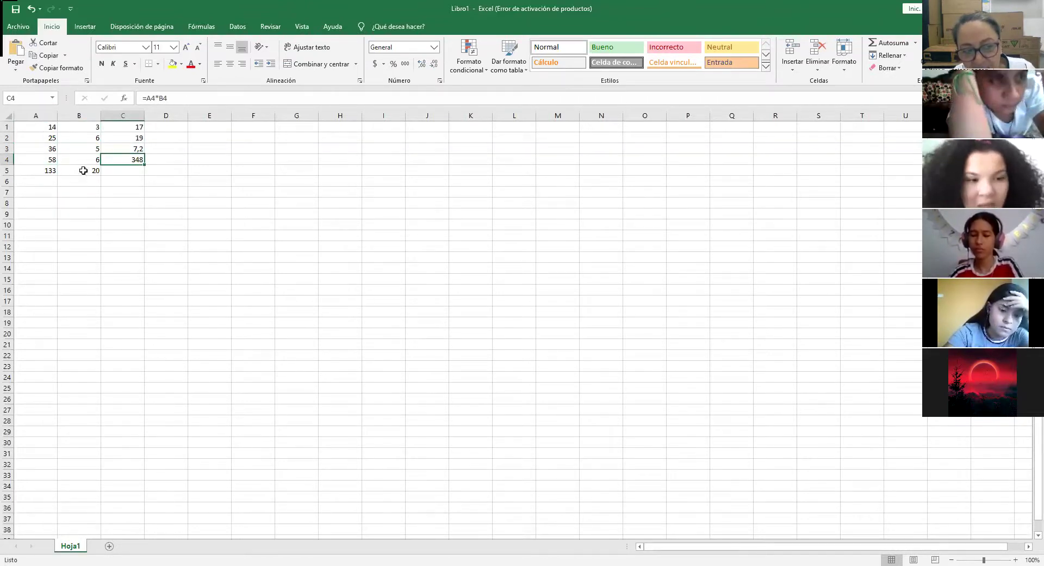
pyautogui.click(47, 170)
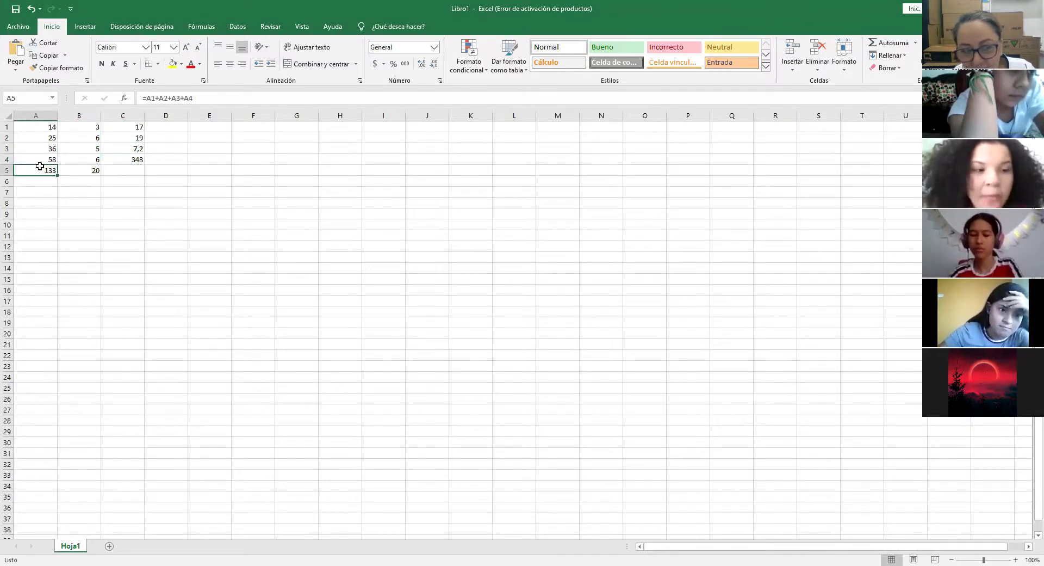
pyautogui.click(82, 169)
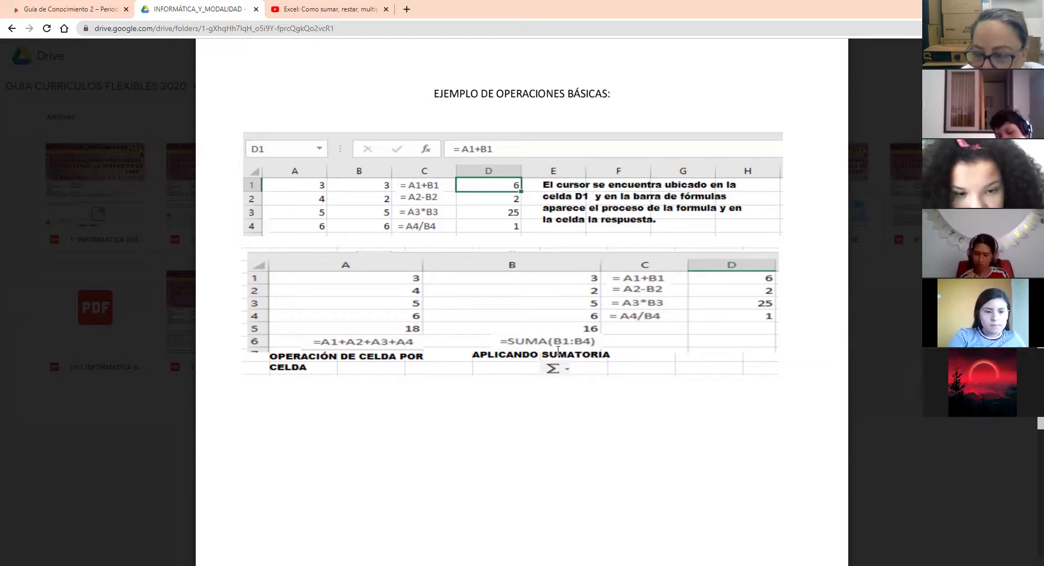
pyautogui.click(608, 24)
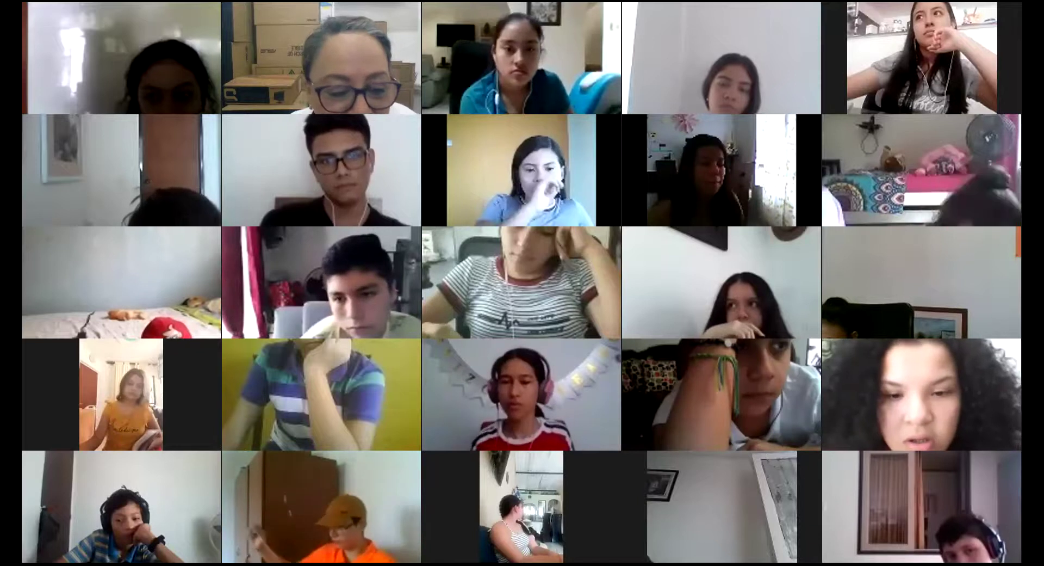
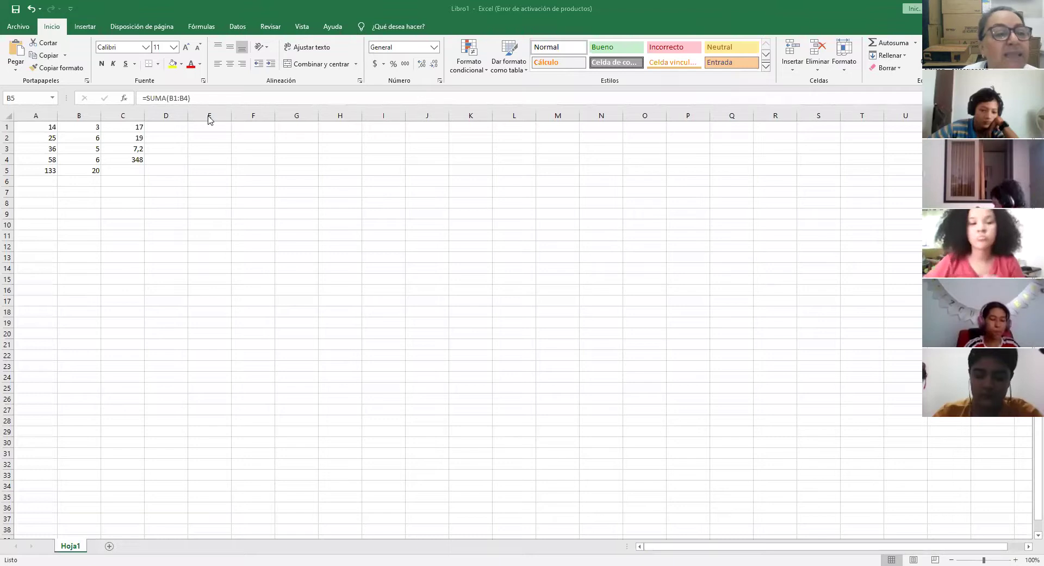
pyautogui.click(209, 115)
pyautogui.moveTo(260, 193); pyautogui.dragTo(296, 285)
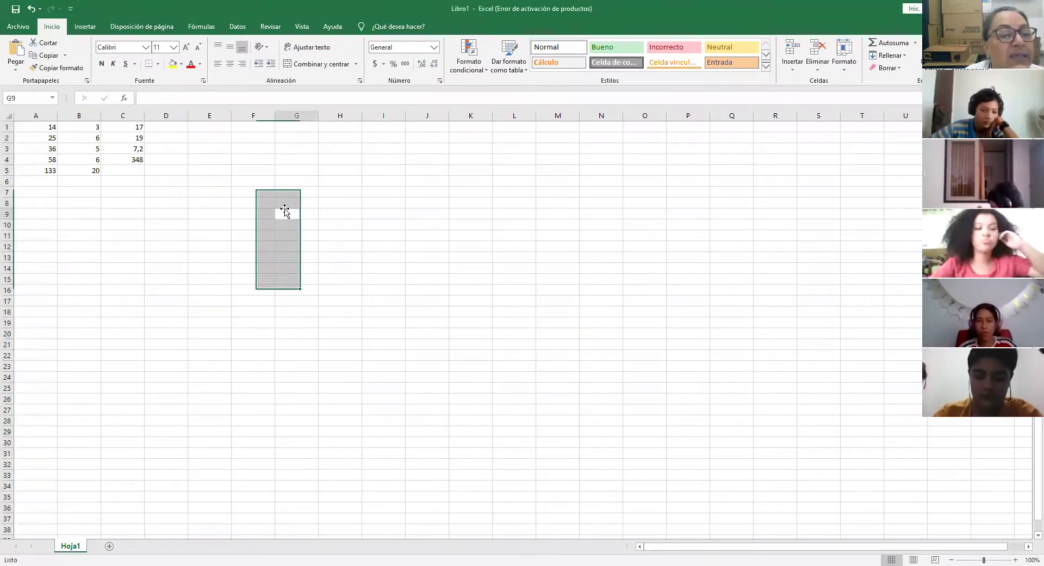
pyautogui.click(212, 138)
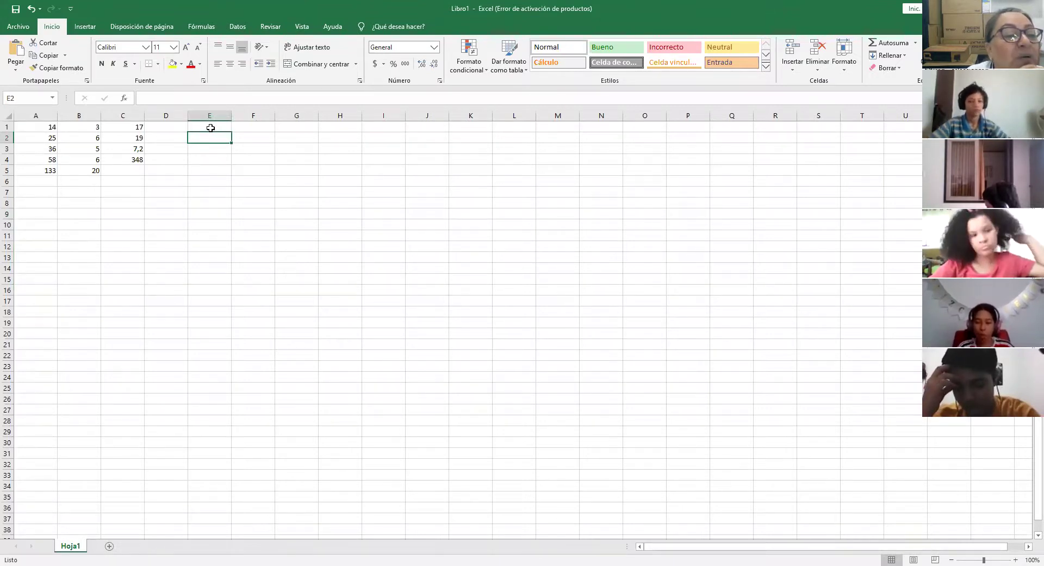
# - Enter 14+3 in cell D1 without an equals sign
pyautogui.click(177, 126)
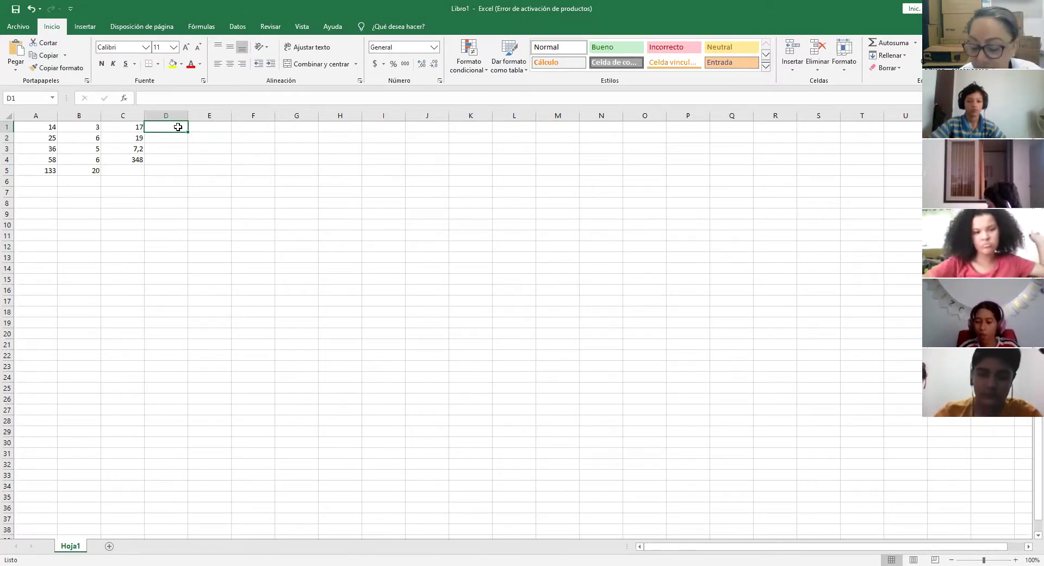
pyautogui.write('14+3')
pyautogui.press('Return')
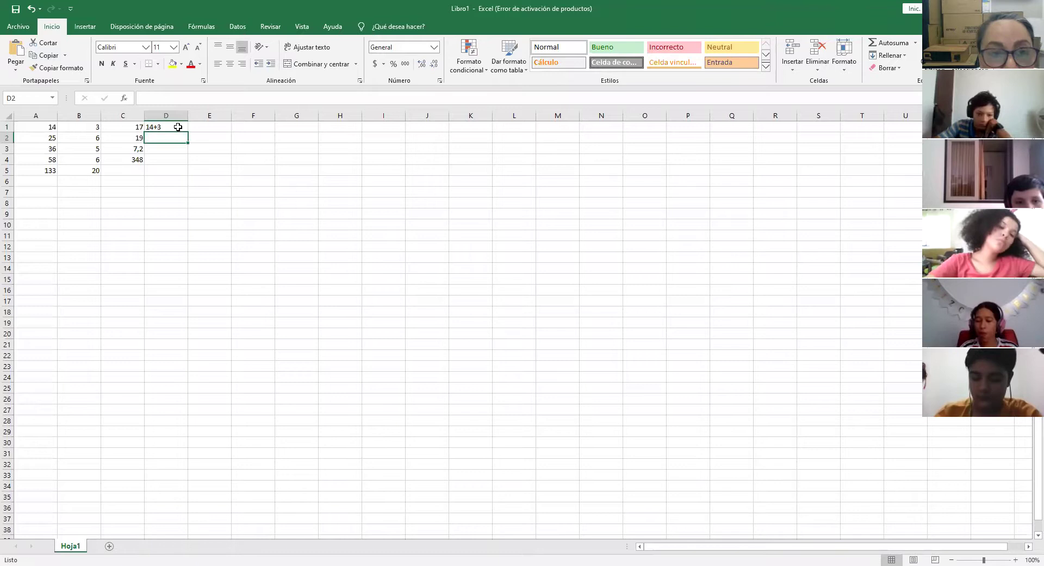
# - Add an equals sign to the D1 entry to make it the formula =14+3, and check it
pyautogui.click(178, 127)
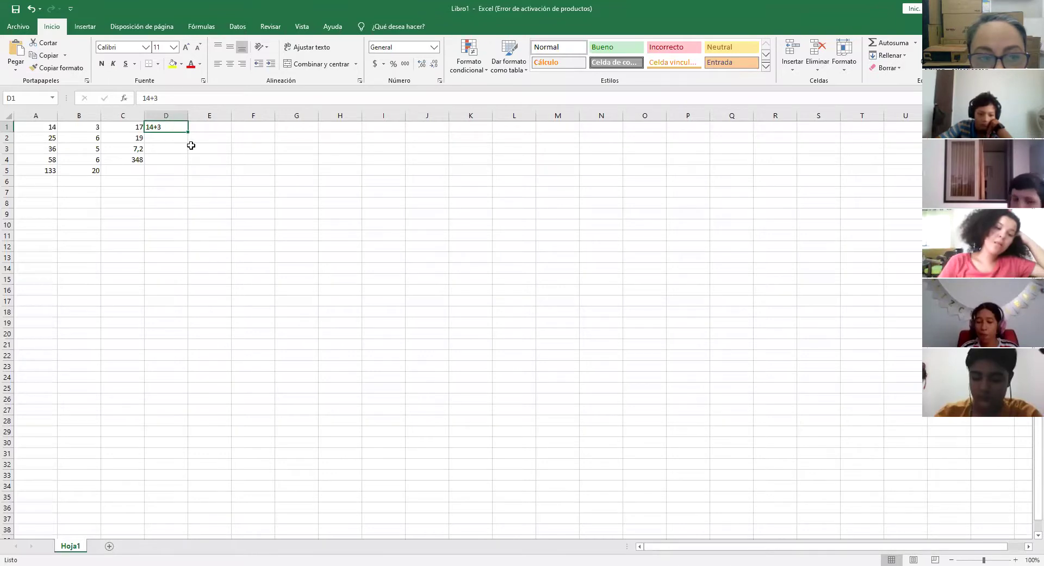
pyautogui.click(159, 97)
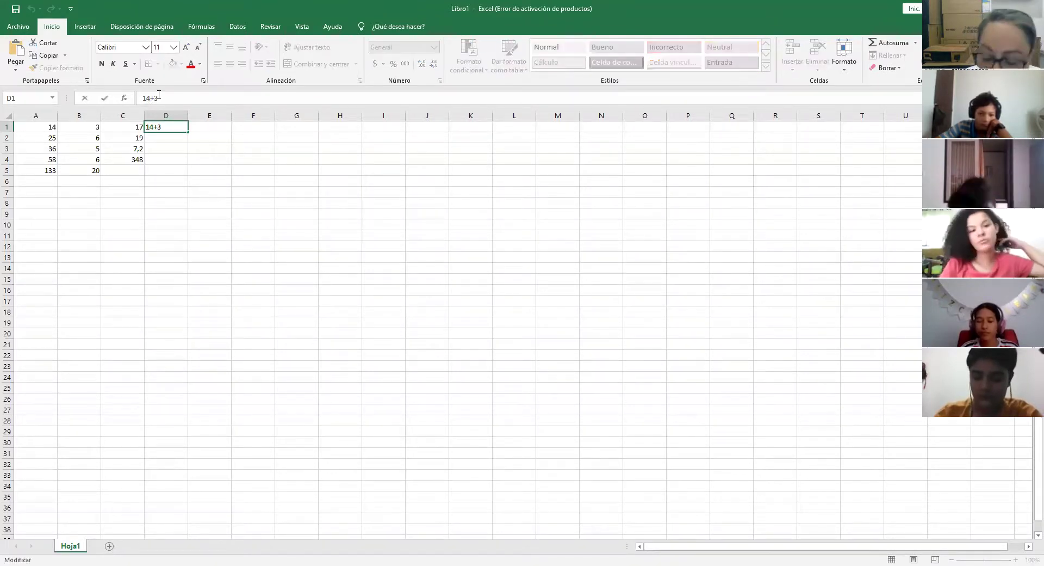
pyautogui.write('=')
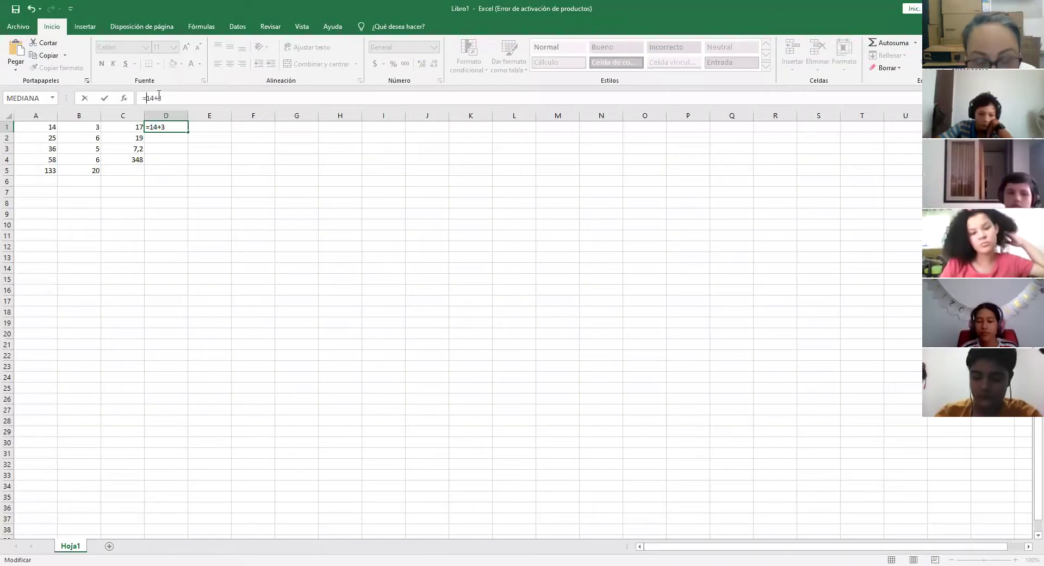
pyautogui.press('Return')
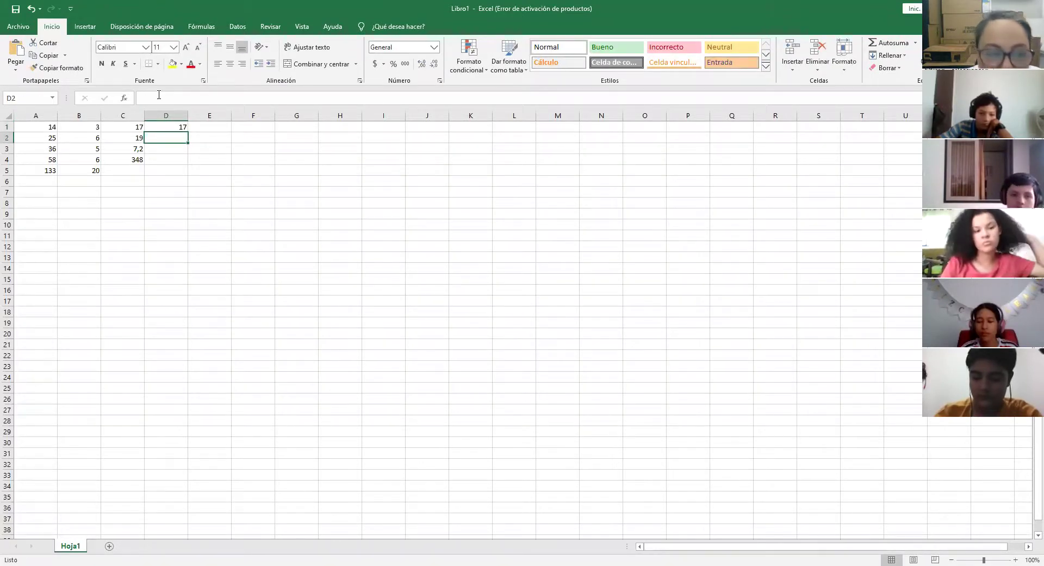
pyautogui.click(162, 126)
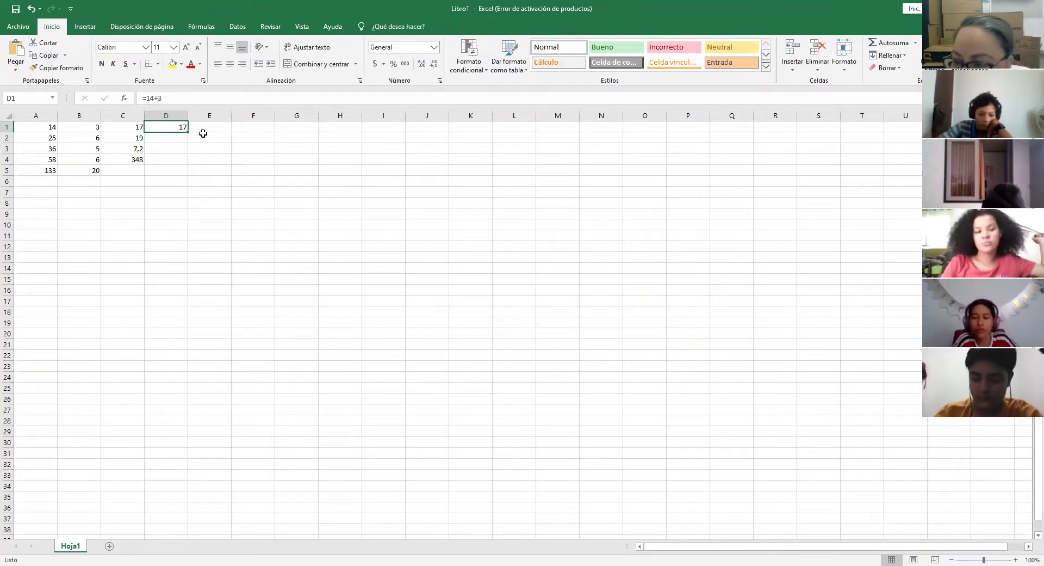
# - Compare the values in A1 and B1 with the cell-reference formula in C1 and the typed-number formula in D1
pyautogui.click(194, 162)
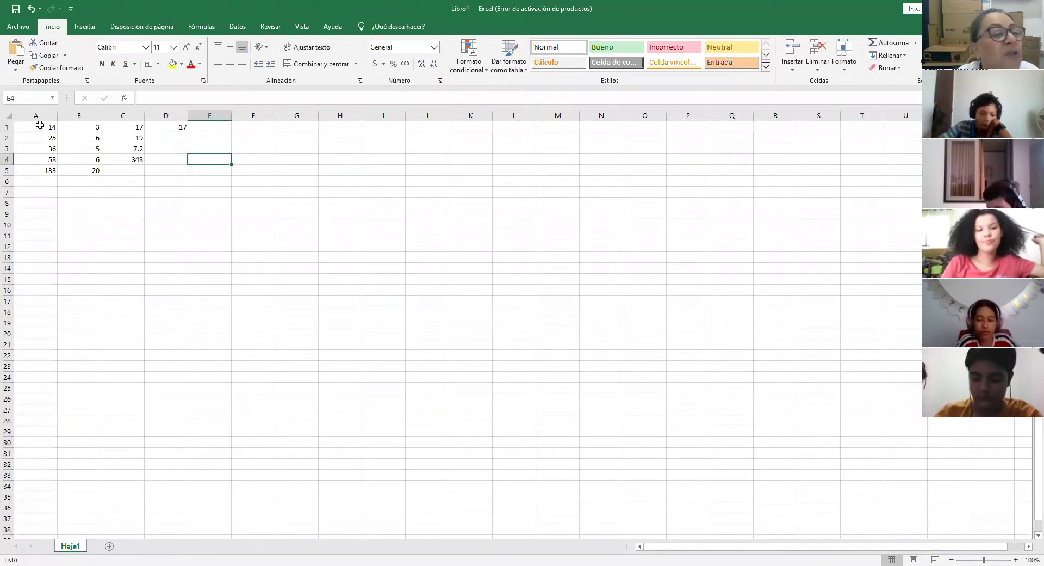
pyautogui.click(39, 125)
pyautogui.click(82, 127)
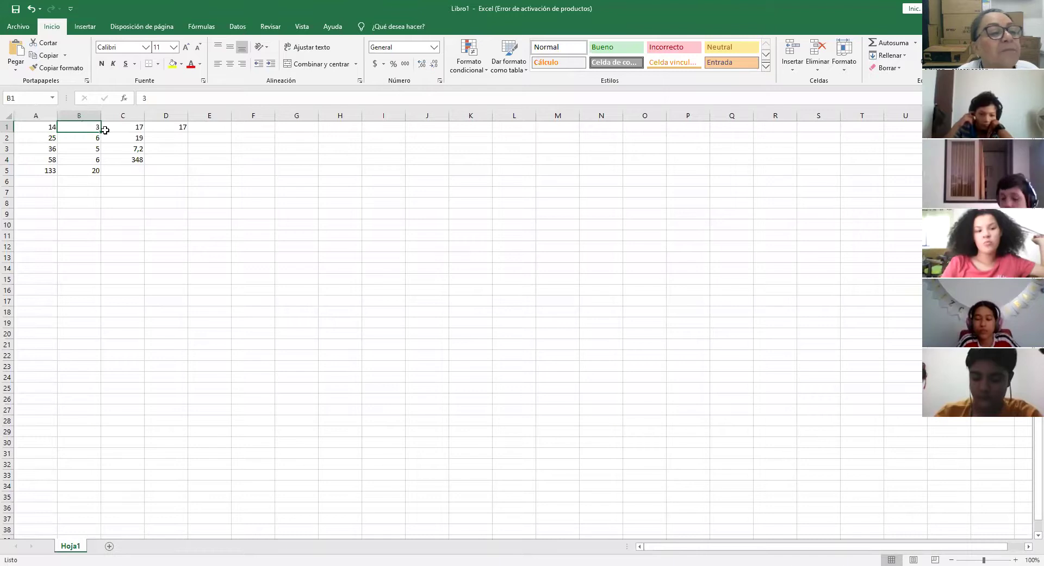
pyautogui.click(122, 126)
pyautogui.click(171, 127)
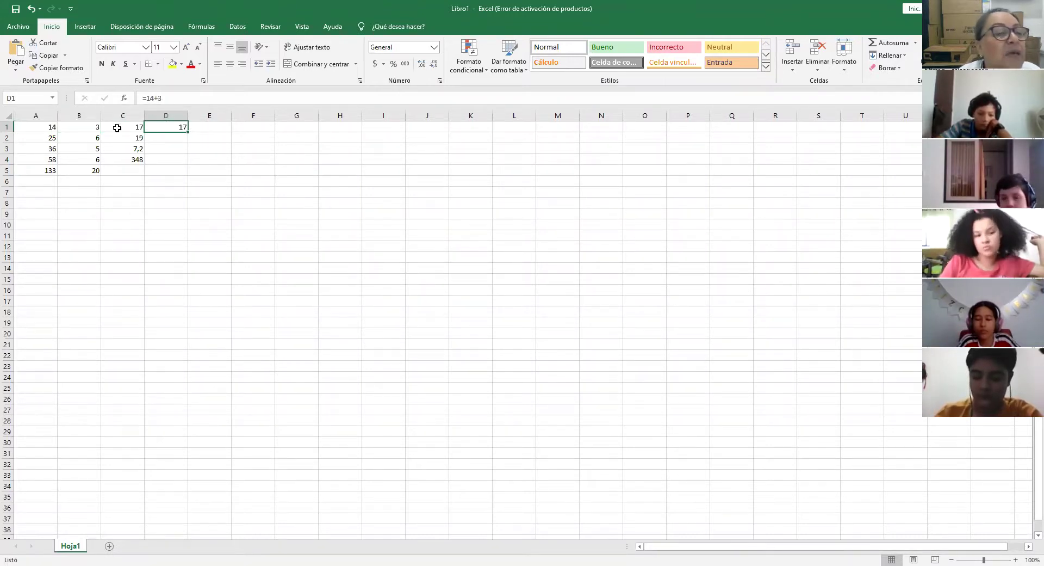
pyautogui.click(94, 128)
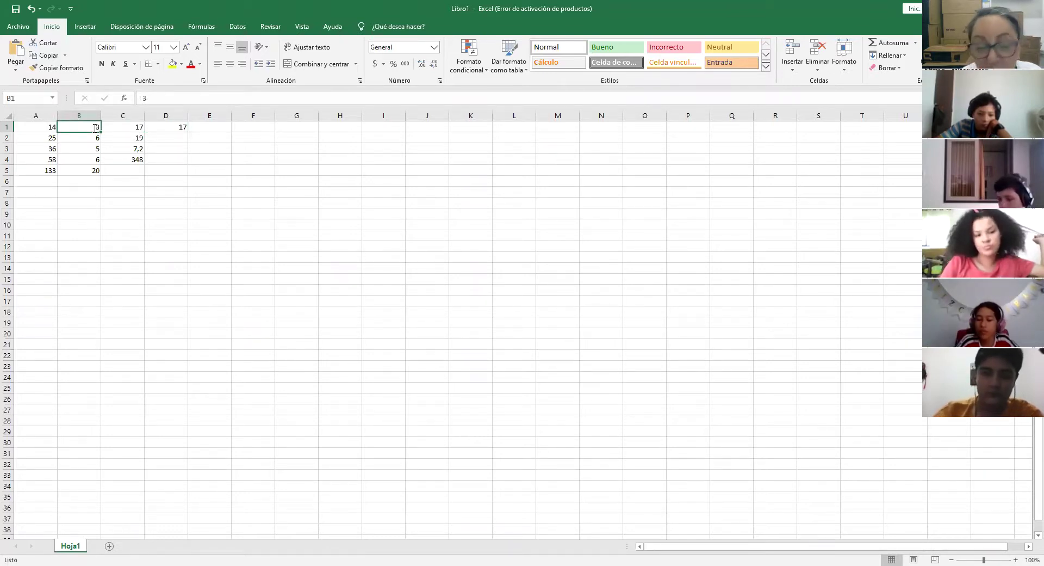
# - Set B1 to 2 and check its effect on the cell-reference formula in C1 and the typed-number formula in D1
pyautogui.write('2')
pyautogui.press('Return')
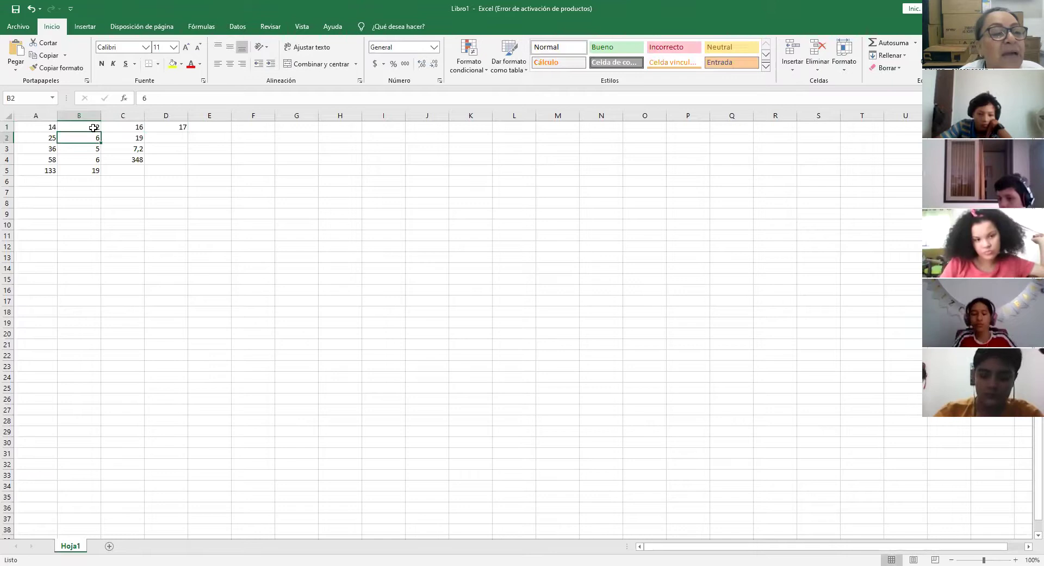
pyautogui.click(121, 128)
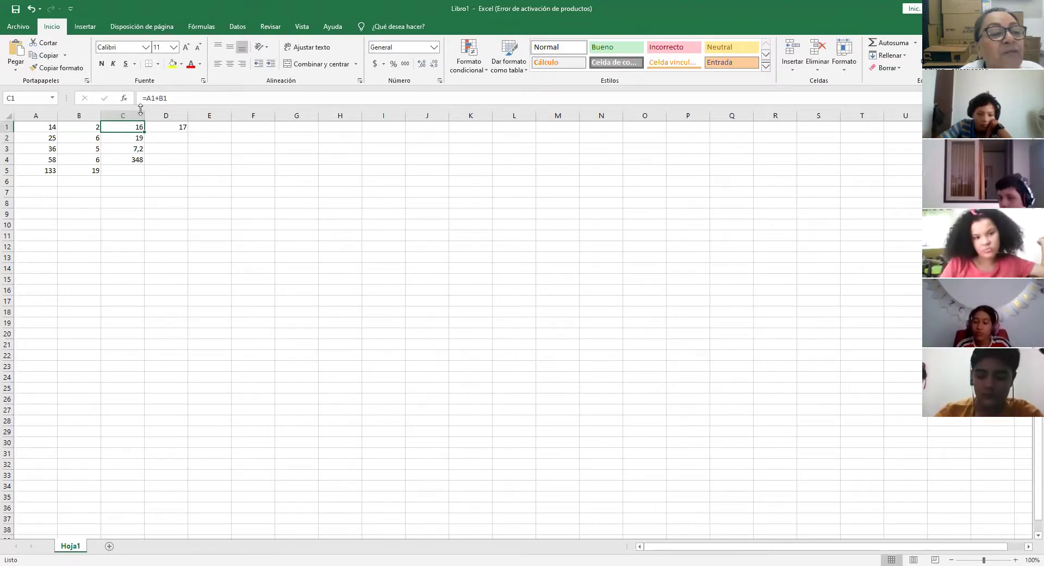
pyautogui.click(161, 125)
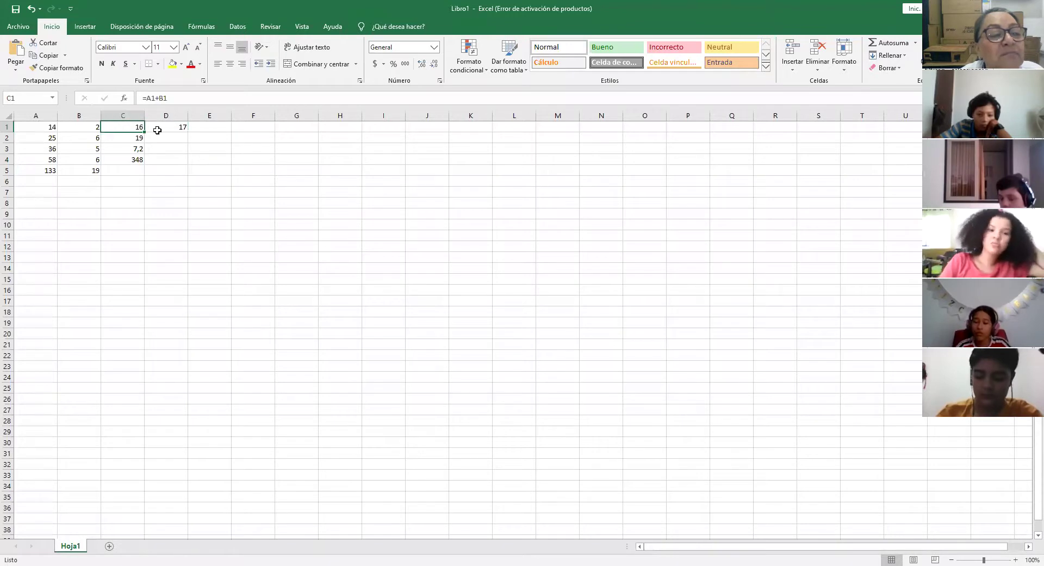
pyautogui.click(139, 127)
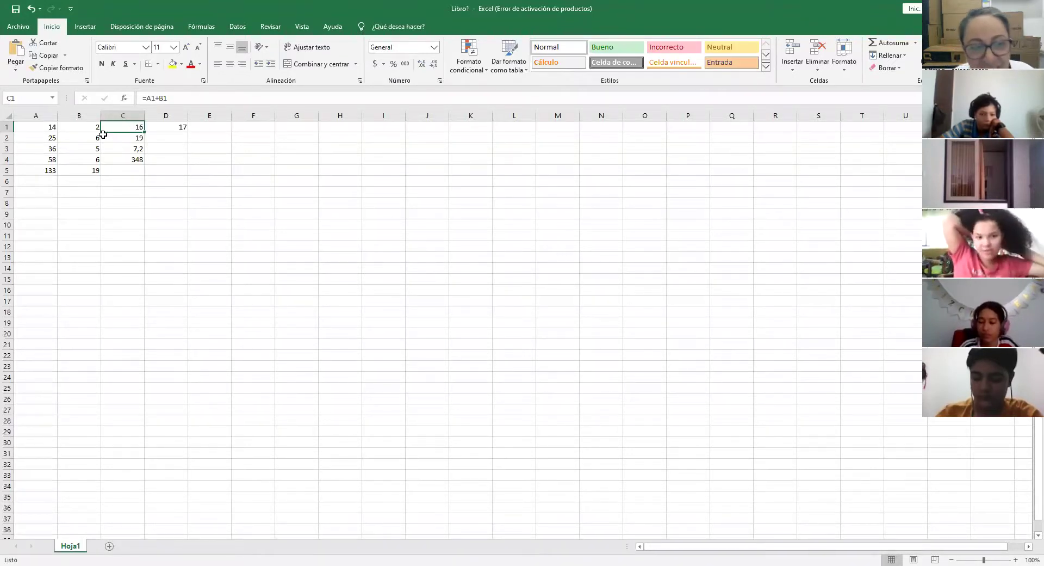
pyautogui.click(51, 127)
pyautogui.click(80, 127)
pyautogui.click(127, 127)
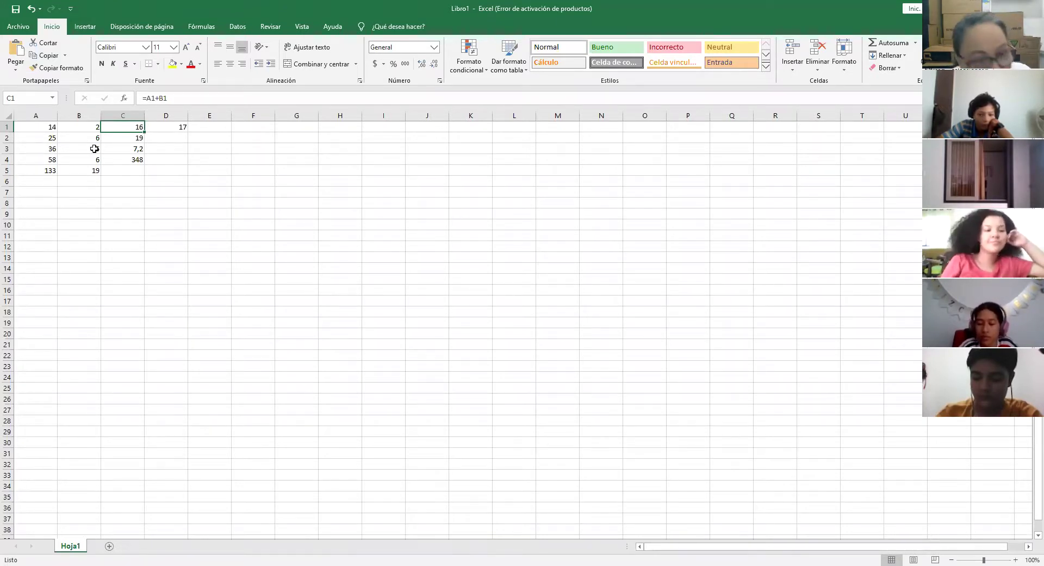
pyautogui.click(165, 125)
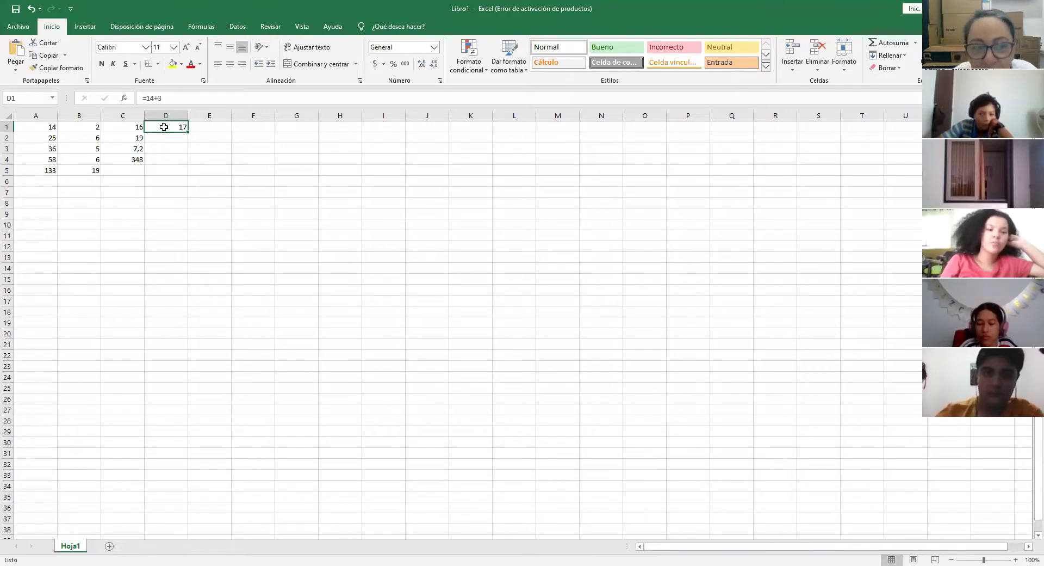
# - Set B1 to 4 and compare the formulas in C1 and D1 against the values in A1 and B1
pyautogui.click(99, 129)
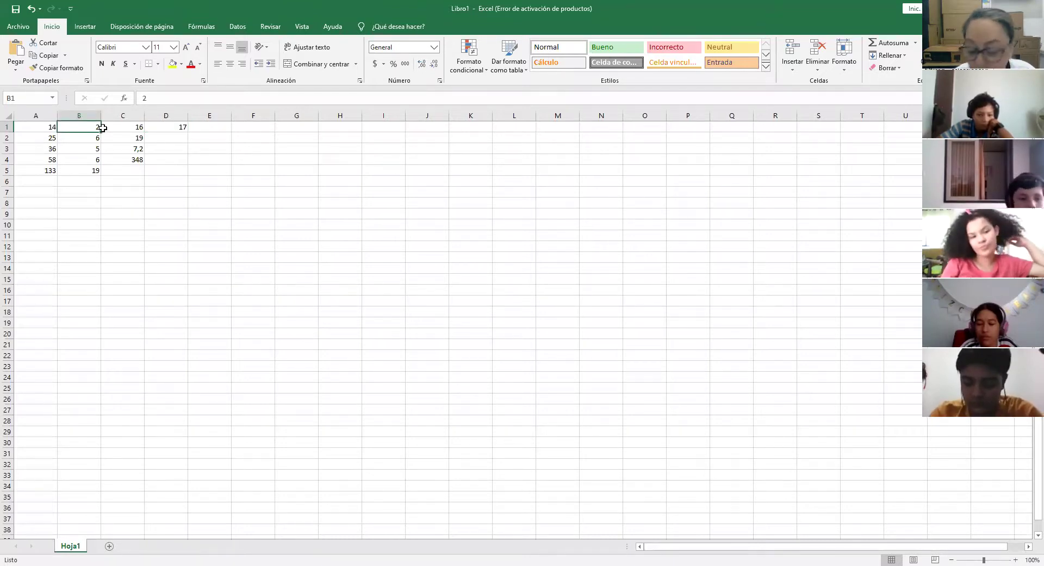
pyautogui.write('4')
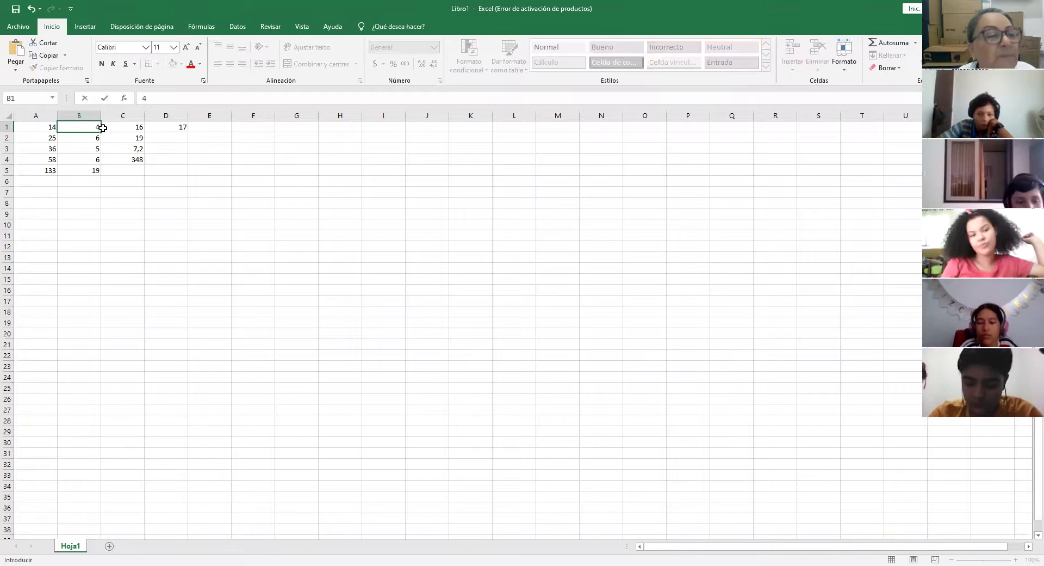
pyautogui.press('Return')
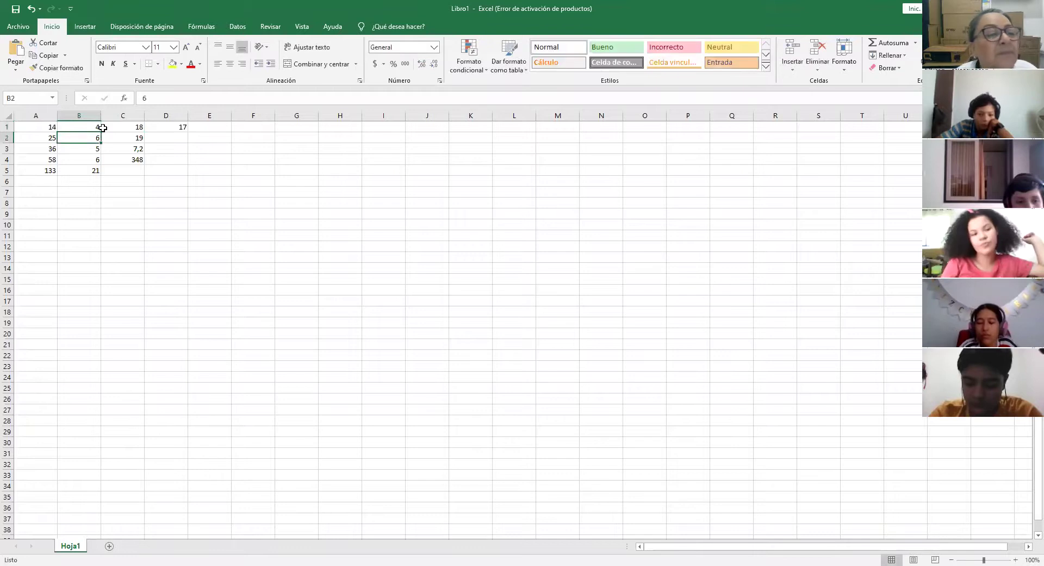
pyautogui.click(130, 129)
pyautogui.click(174, 127)
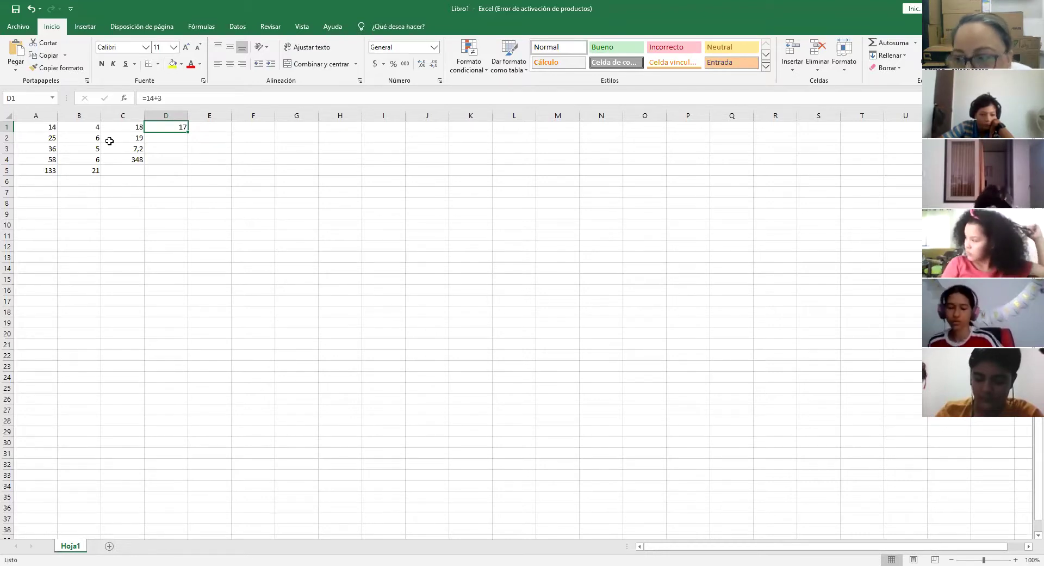
pyautogui.click(54, 126)
pyautogui.click(87, 127)
pyautogui.click(122, 127)
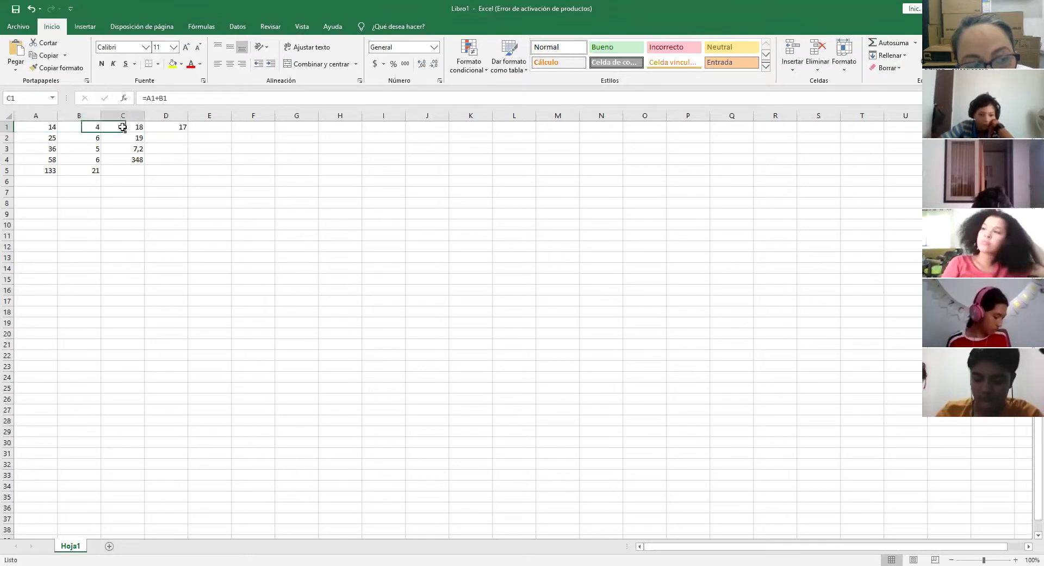
pyautogui.click(162, 127)
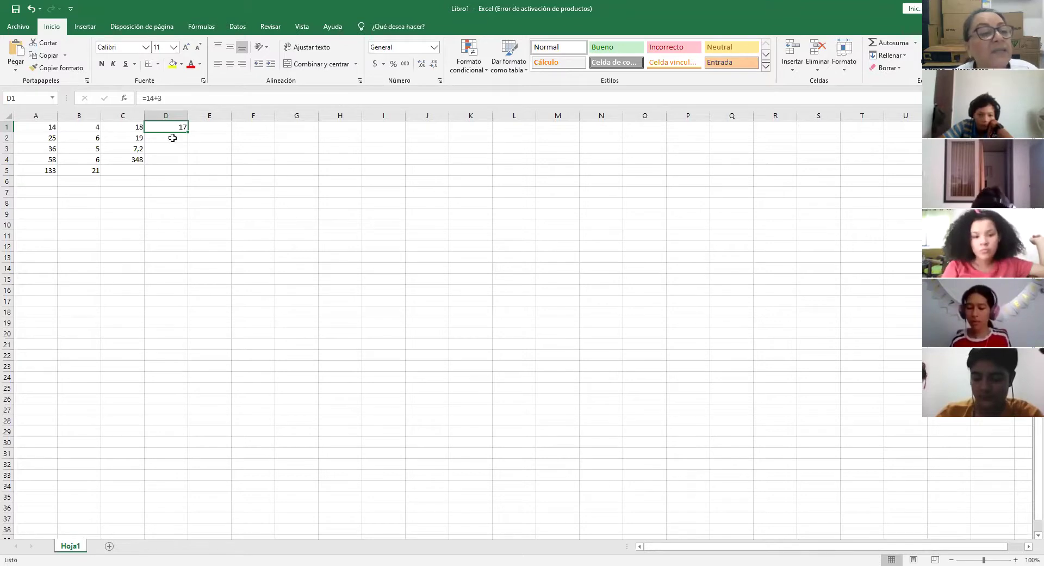
# - Enter the formula =A1*B4 in cell F12 and check it
pyautogui.click(259, 248)
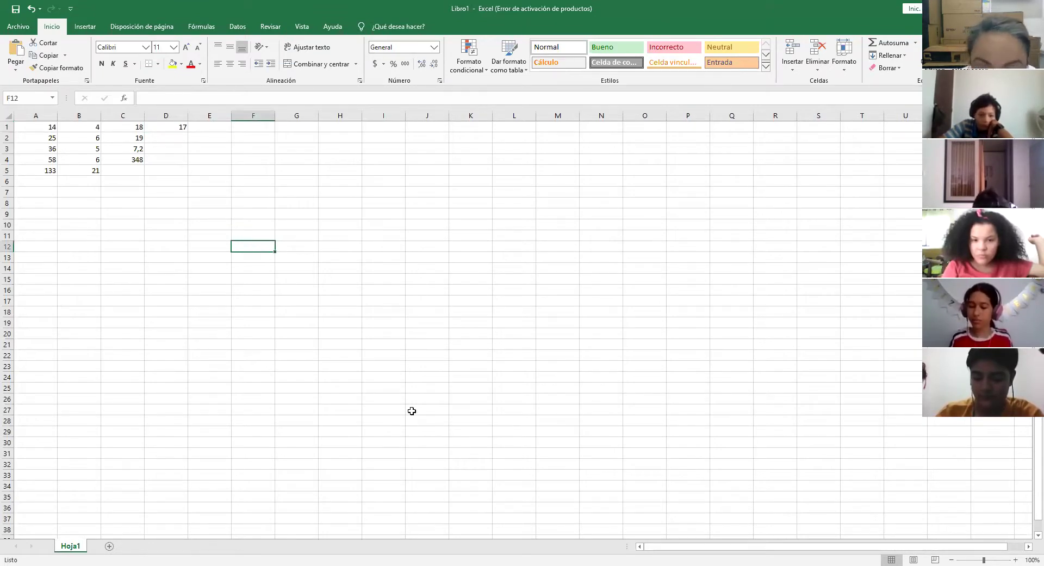
pyautogui.write('=')
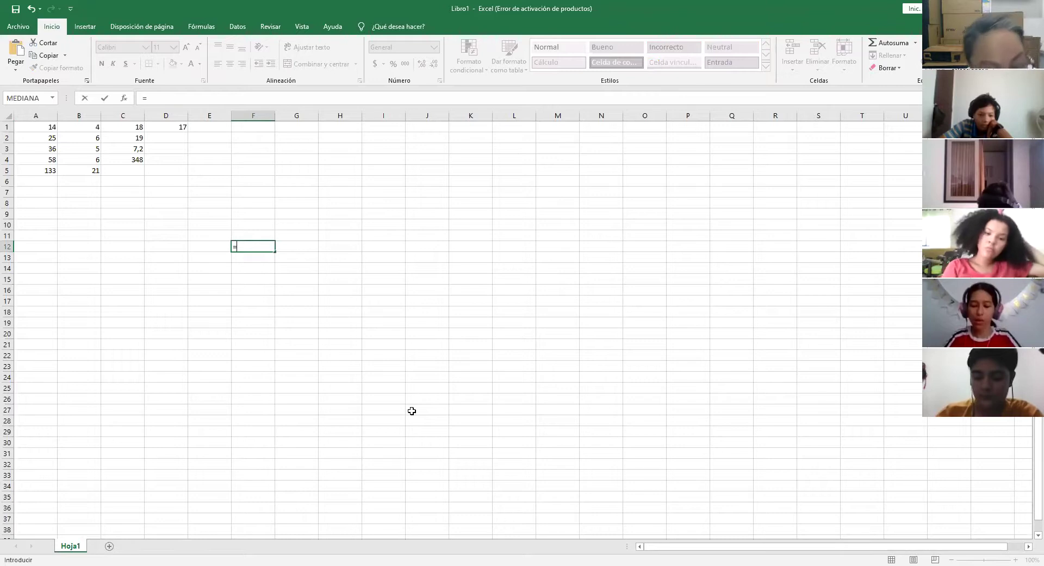
pyautogui.write('A1')
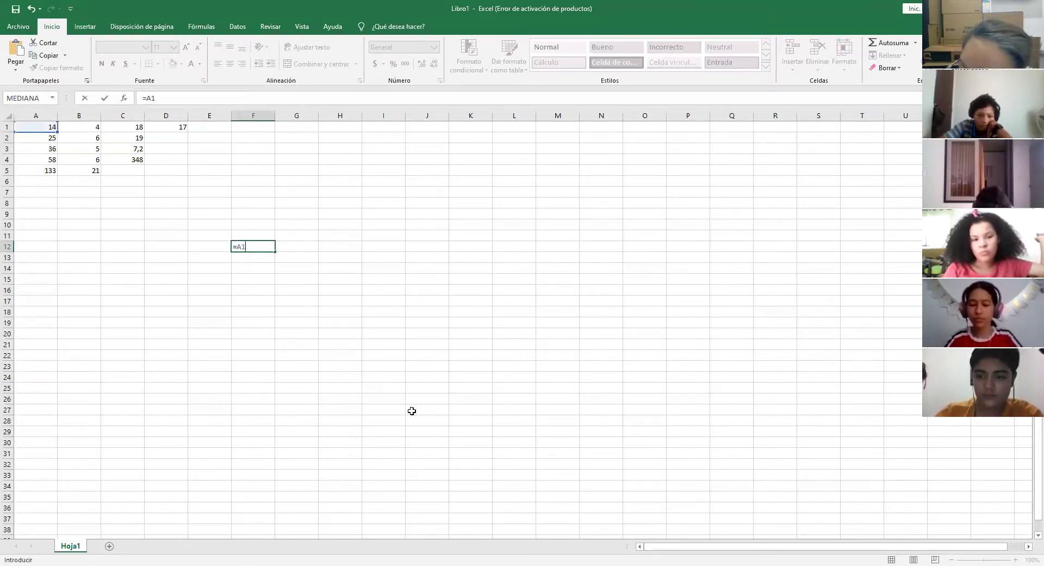
pyautogui.write('*')
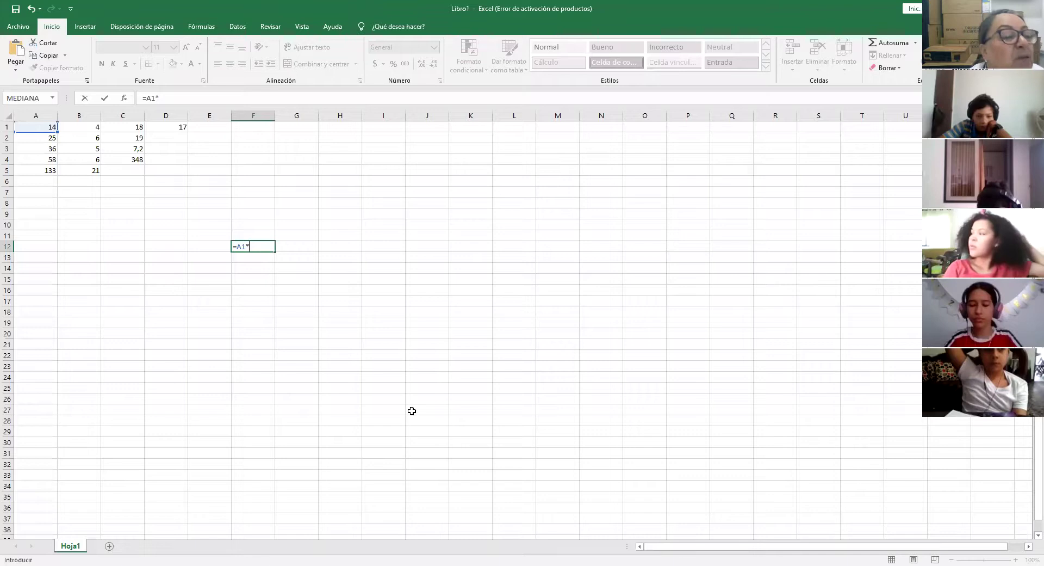
pyautogui.write('B')
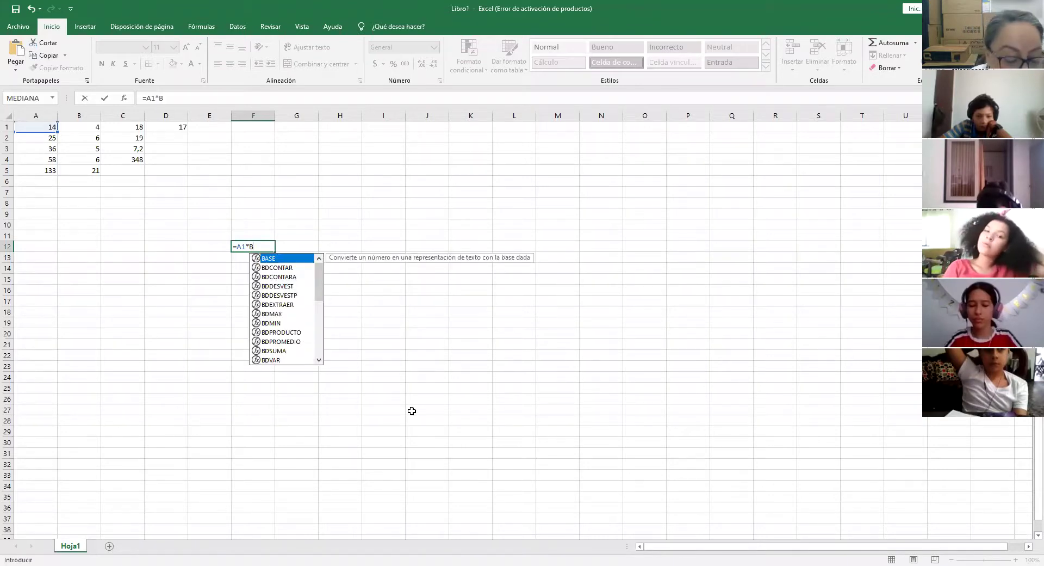
pyautogui.write('4')
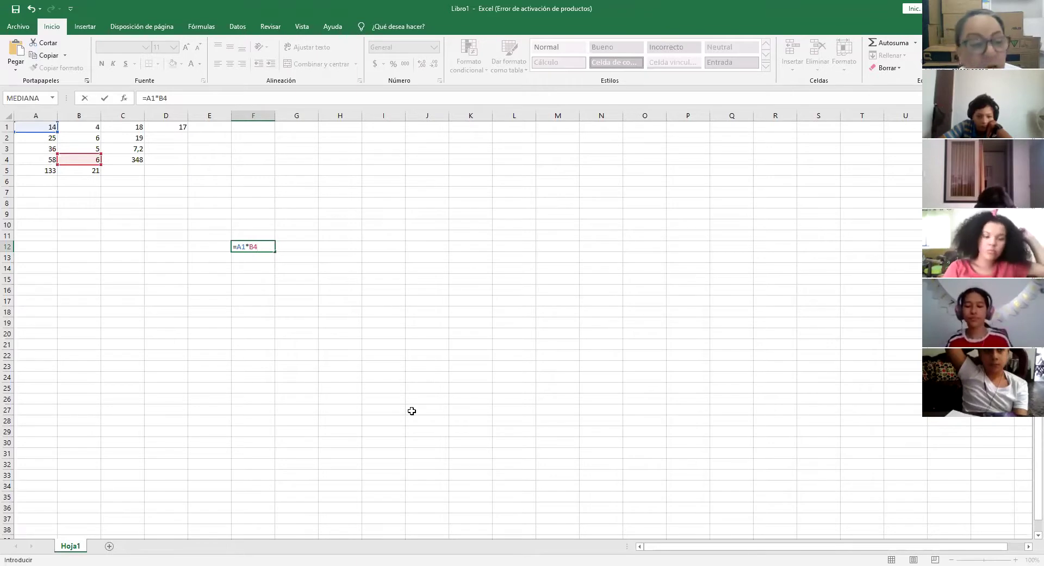
pyautogui.press('Return')
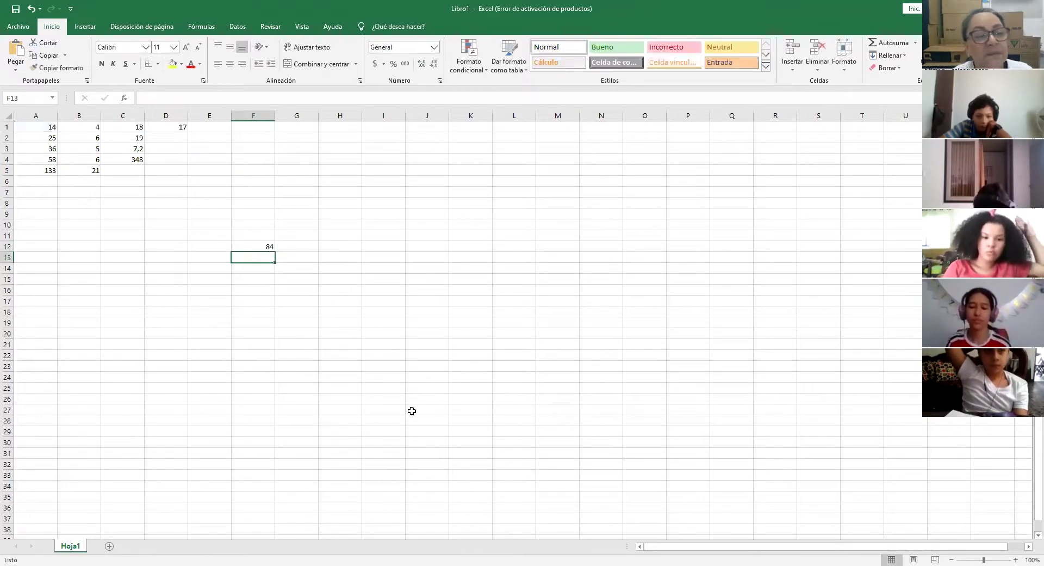
pyautogui.click(254, 247)
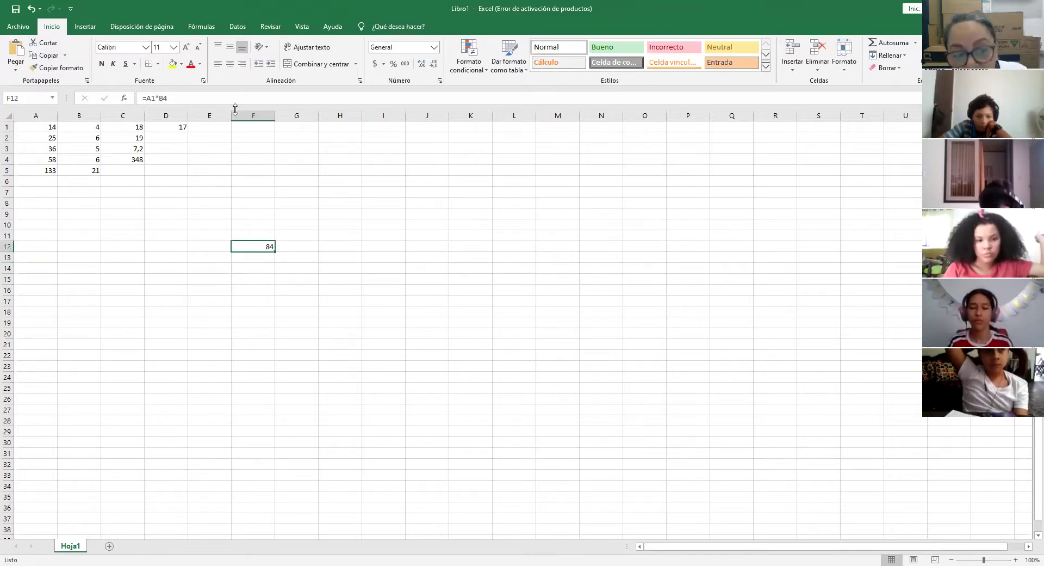
pyautogui.click(347, 282)
pyautogui.click(419, 237)
pyautogui.click(346, 238)
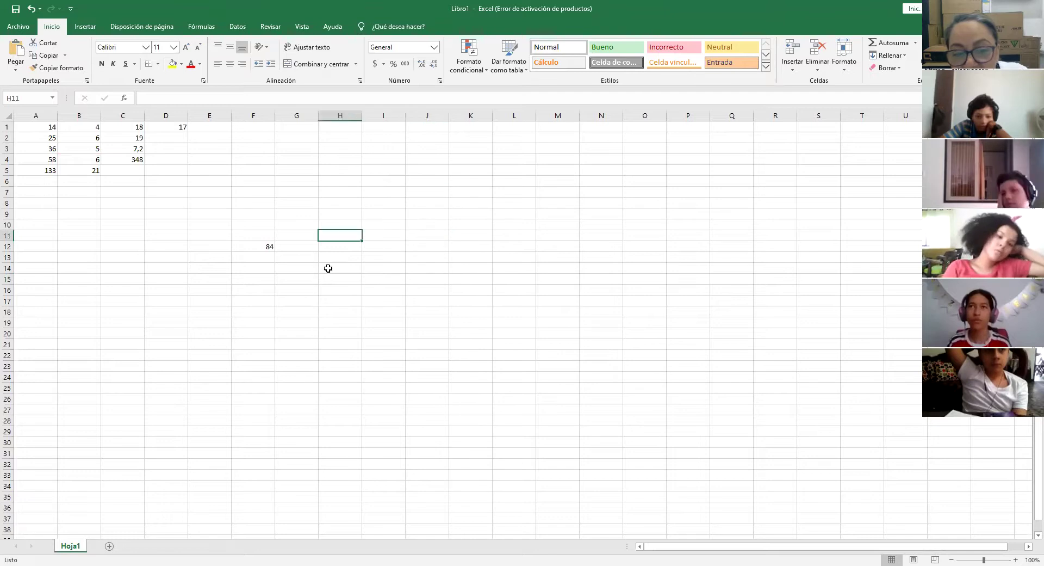
pyautogui.click(314, 310)
# - Review the multiplication formula in F12 and trace its references to cells A1 and B4
pyautogui.click(264, 244)
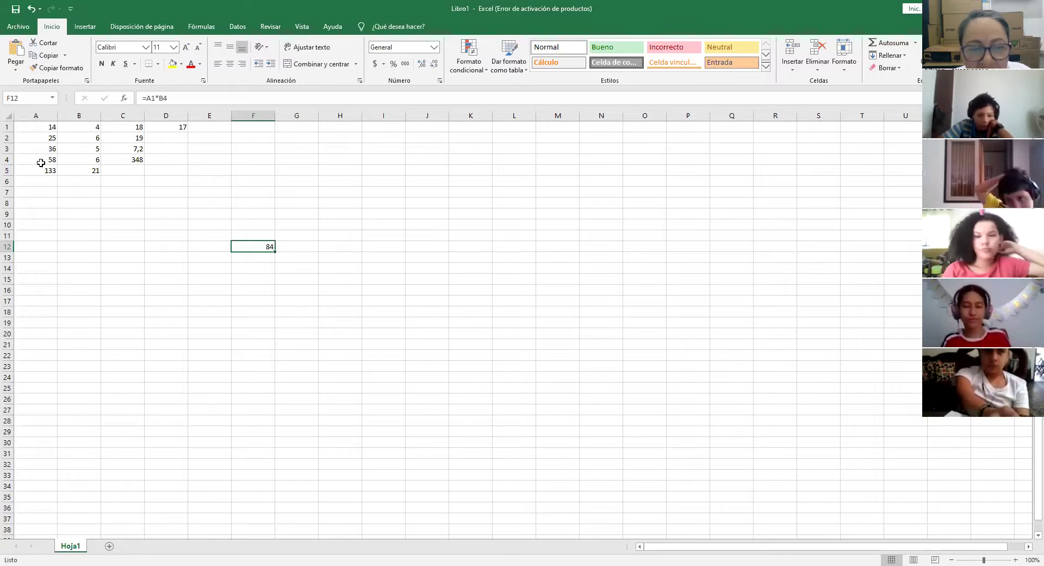
pyautogui.click(7, 159)
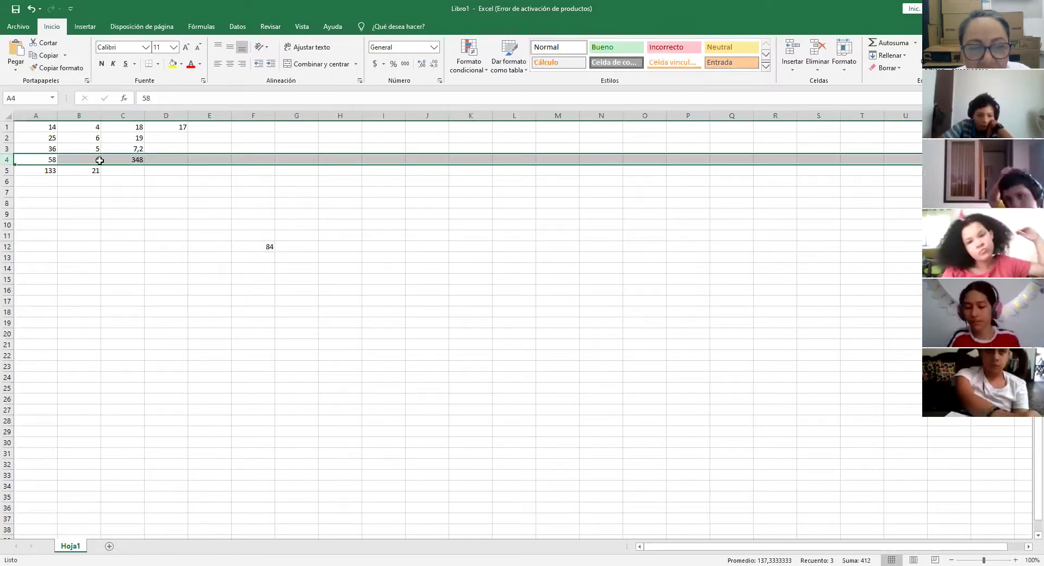
pyautogui.click(99, 160)
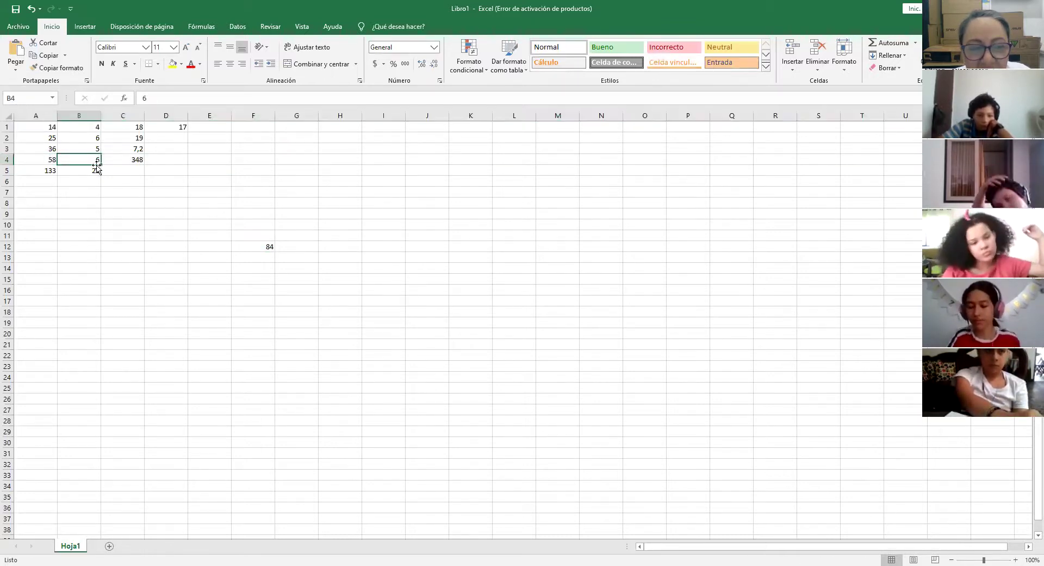
pyautogui.click(36, 126)
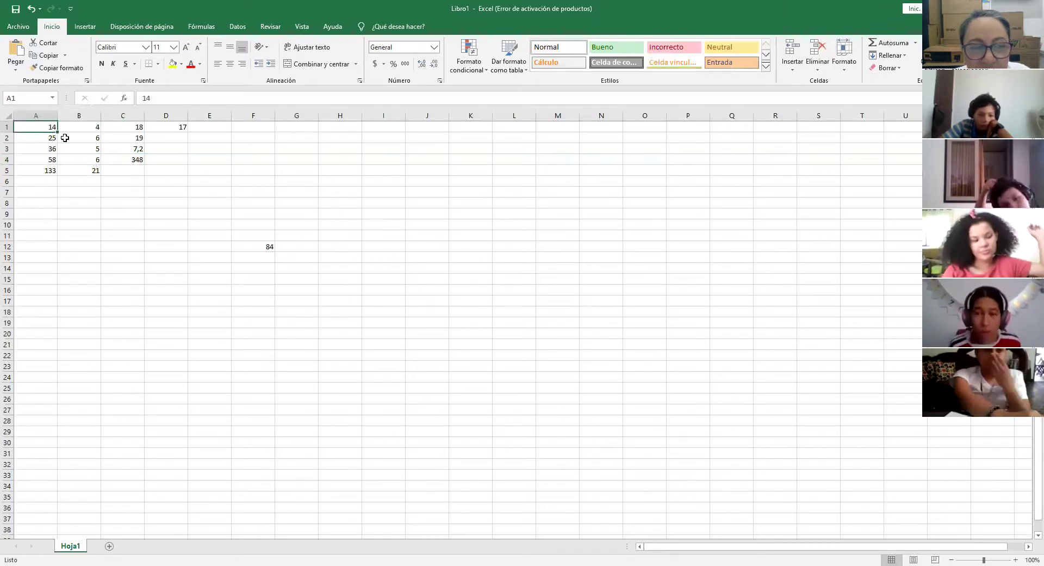
pyautogui.click(85, 158)
pyautogui.click(387, 244)
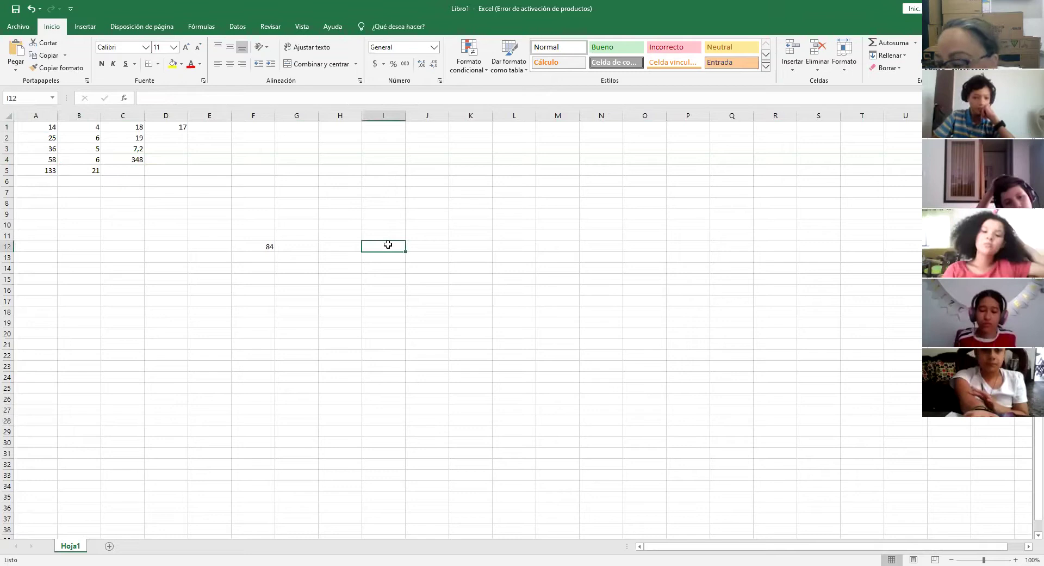